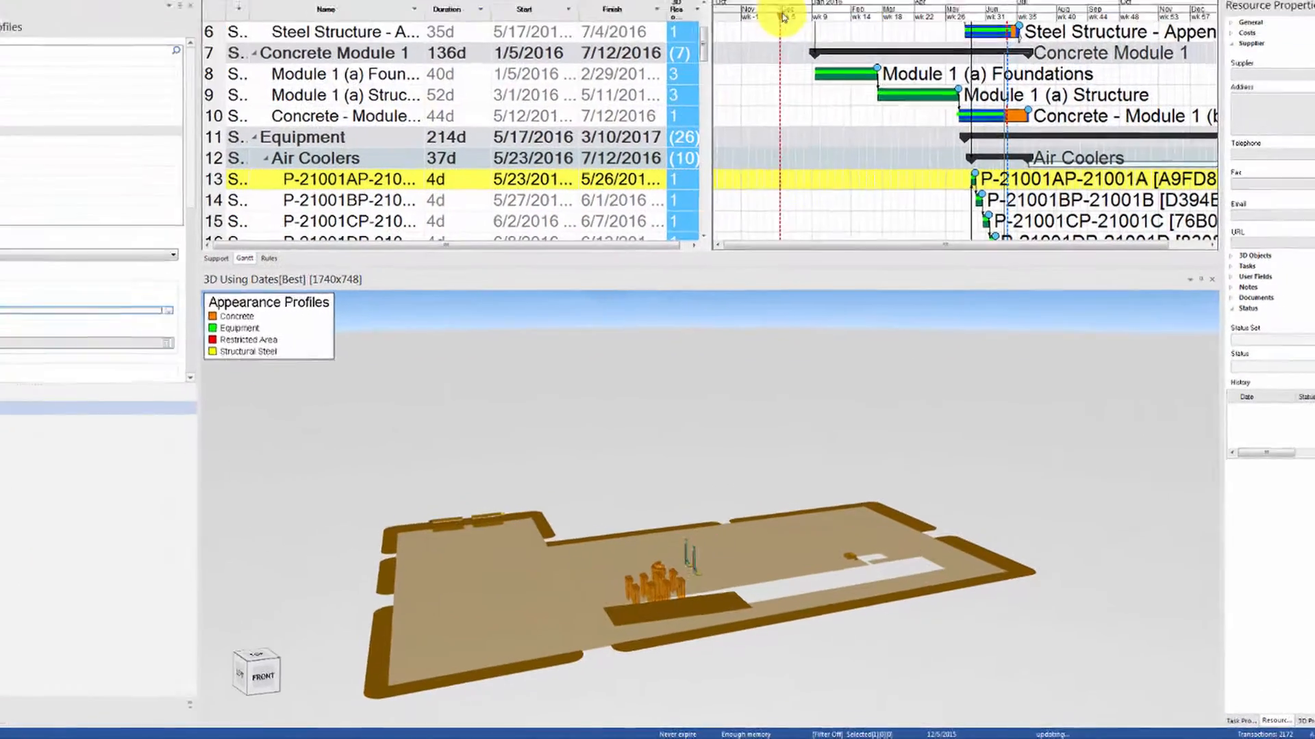
Step: Move the focus date through the schedule and review the Concrete appearance profile's action, start, active and end appearance, and growth simulation settings
drag(783, 17, 931, 1)
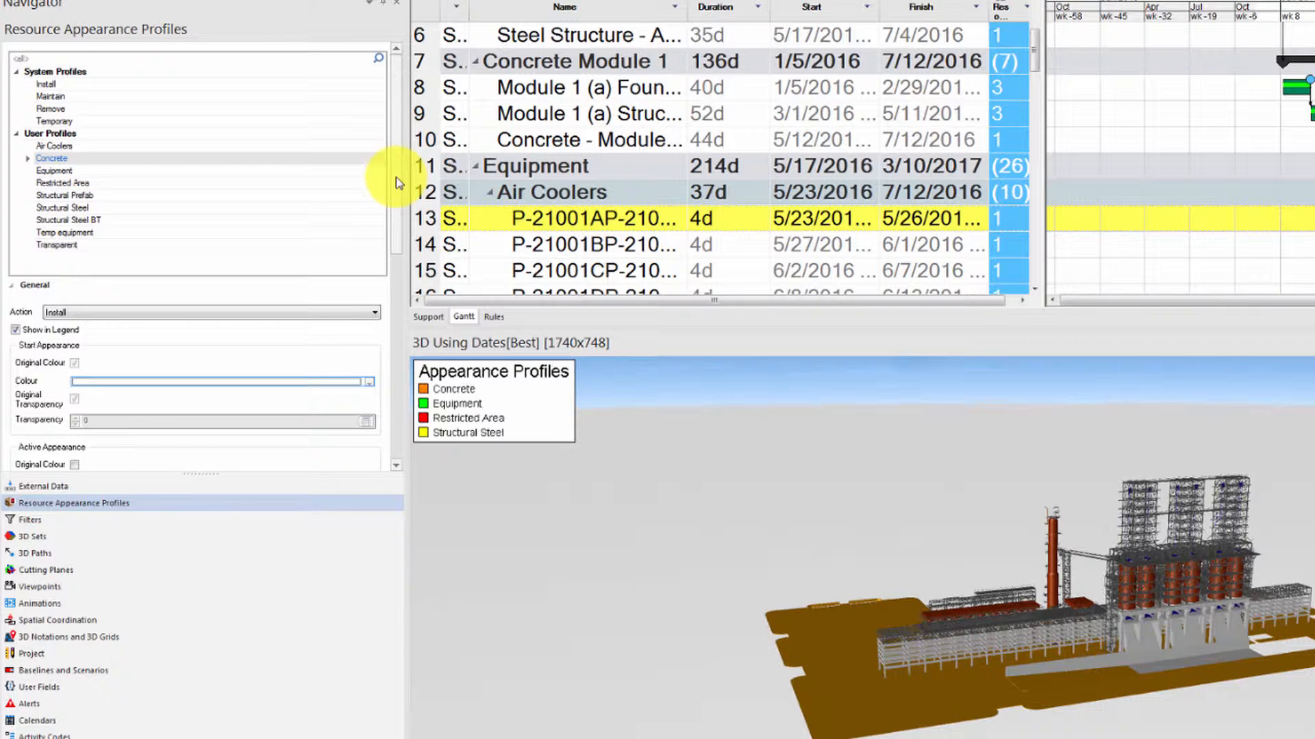
scroll(395, 183, down, 5)
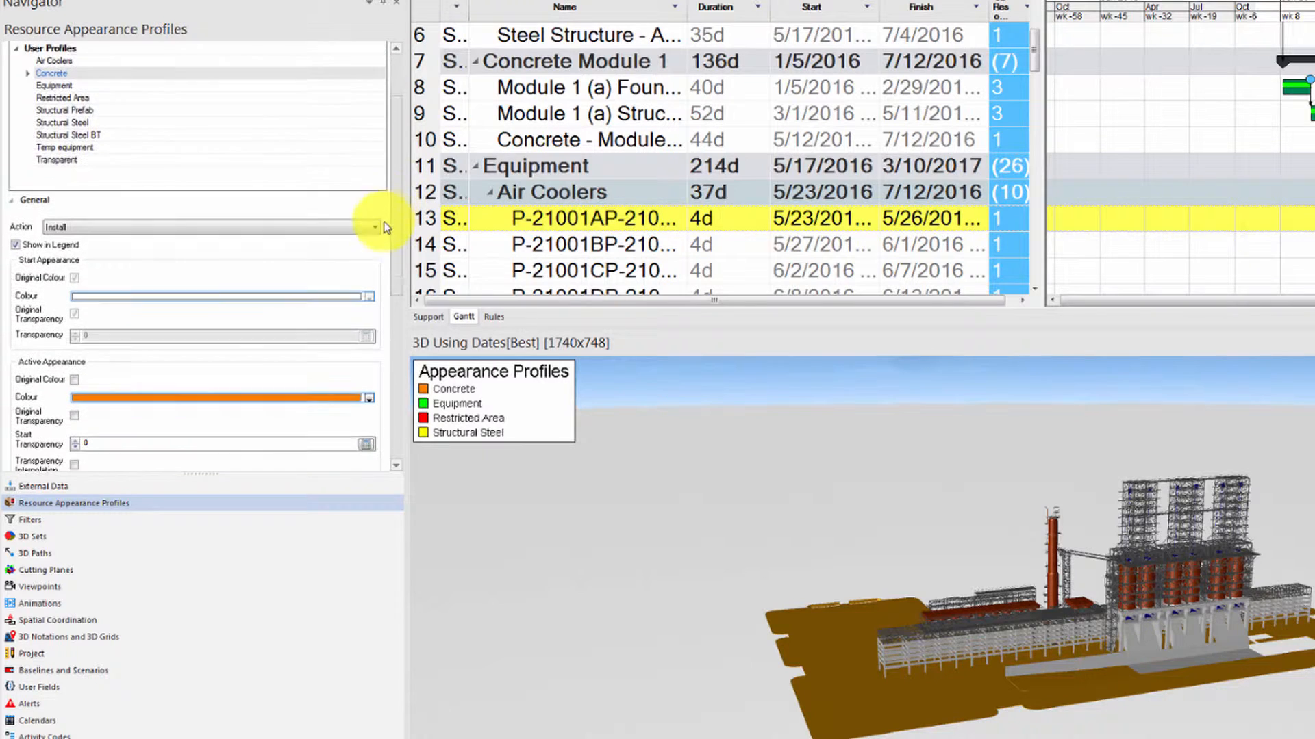
scroll(380, 239, down, 2)
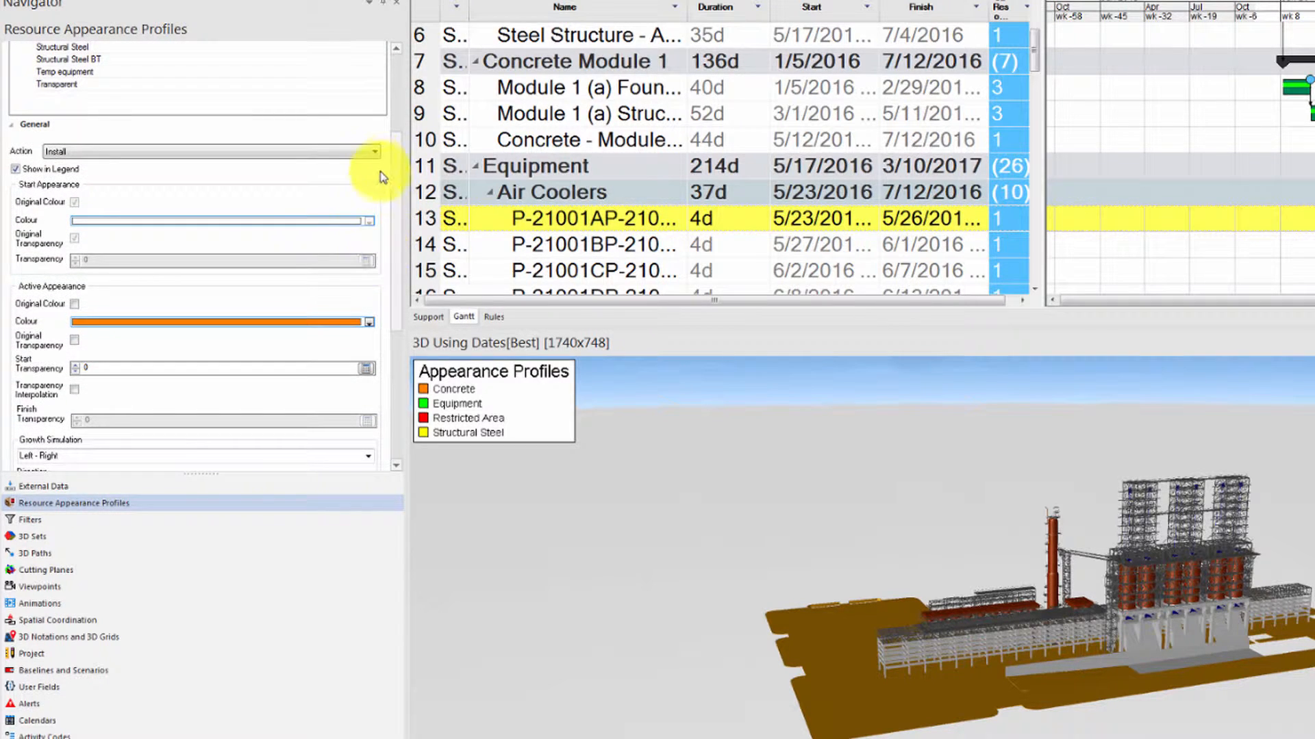
click(375, 154)
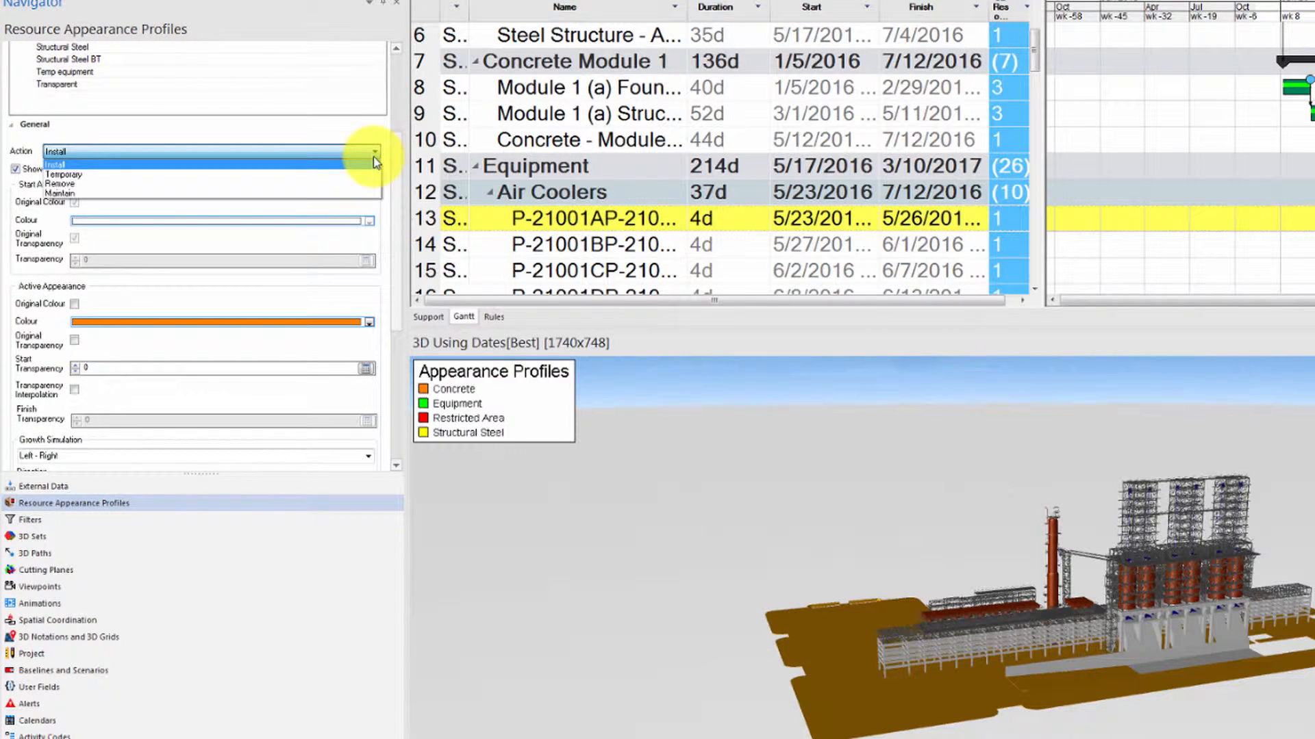
click(374, 163)
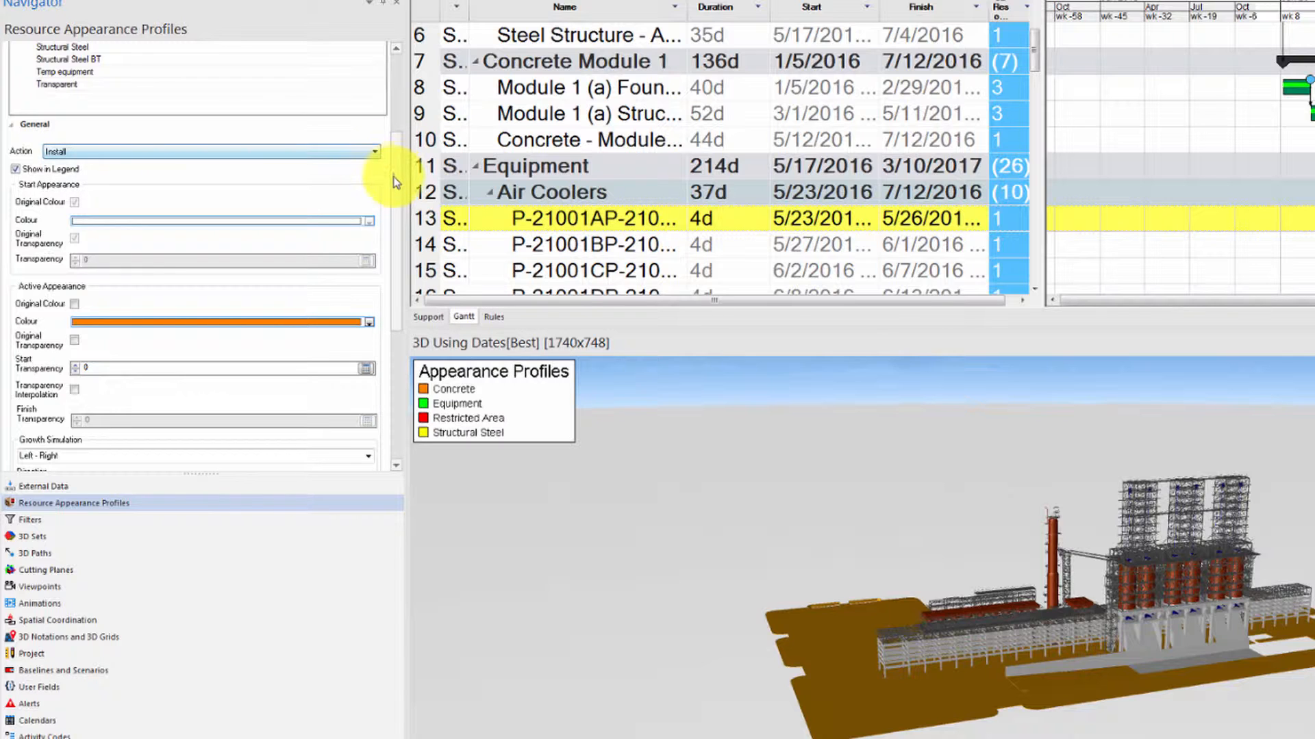
scroll(394, 196, down, 1)
scroll(394, 201, down, 2)
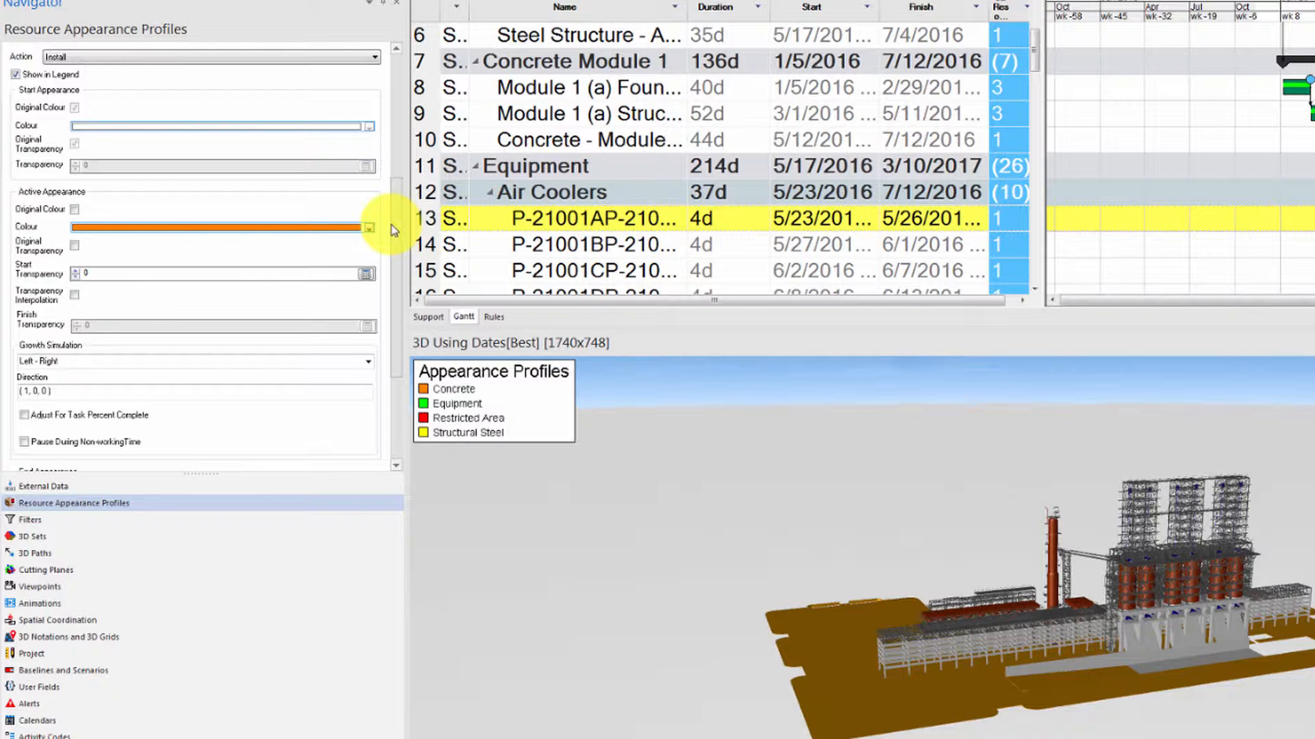
scroll(391, 230, down, 1)
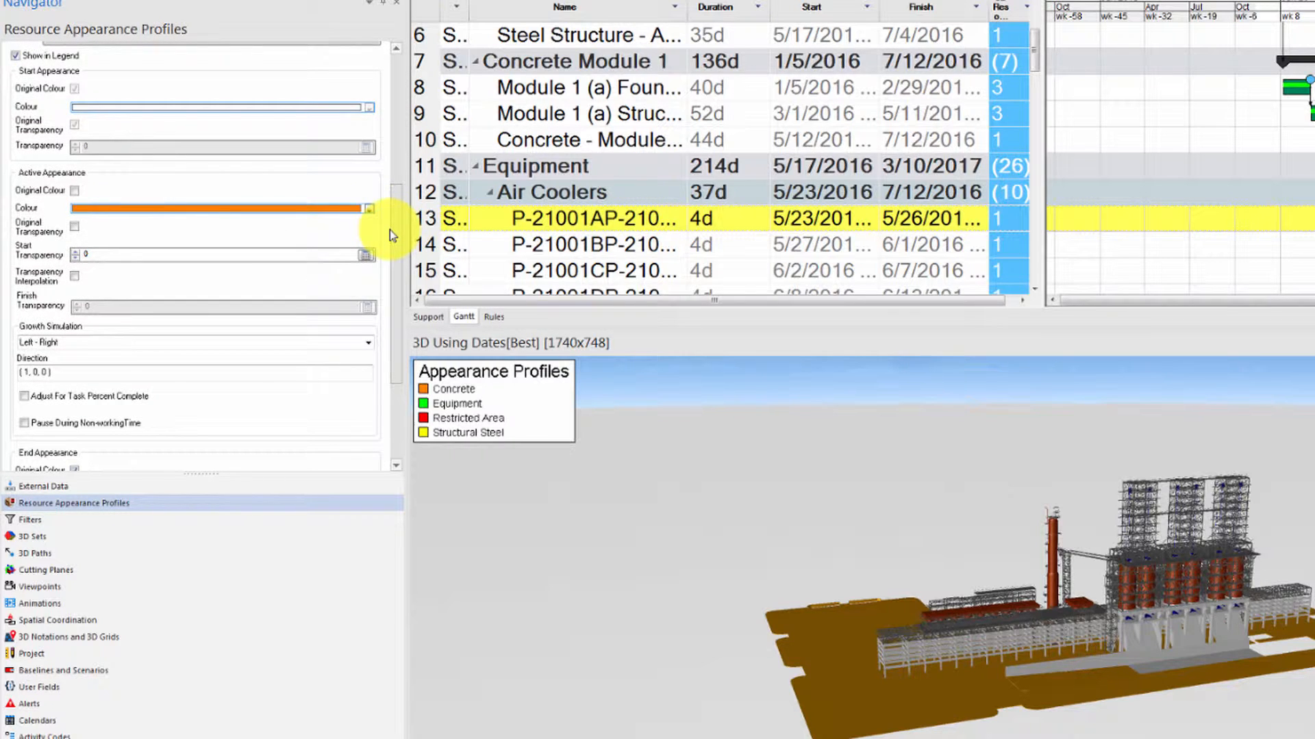
scroll(389, 234, down, 4)
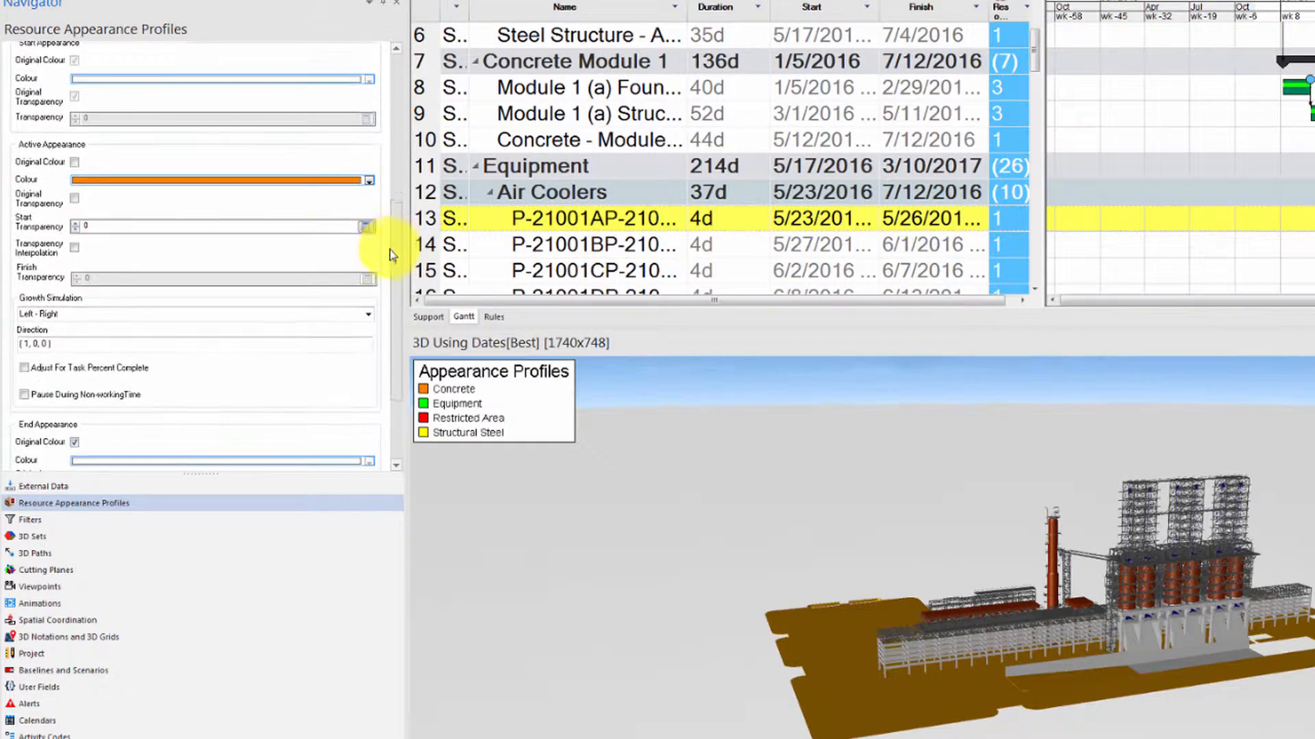
scroll(389, 287, down, 2)
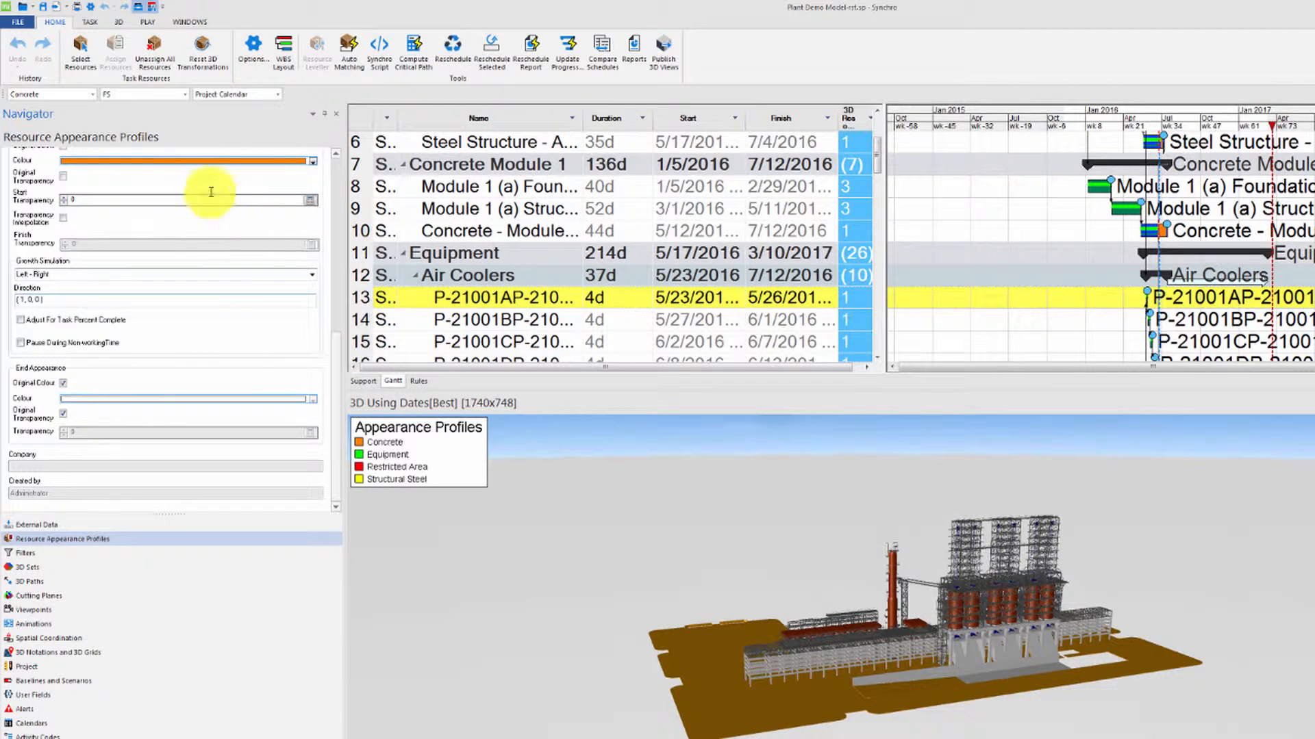
Step: Set the 3D view to use resource status dates and colours, and refresh all windows to update the legend
click(120, 22)
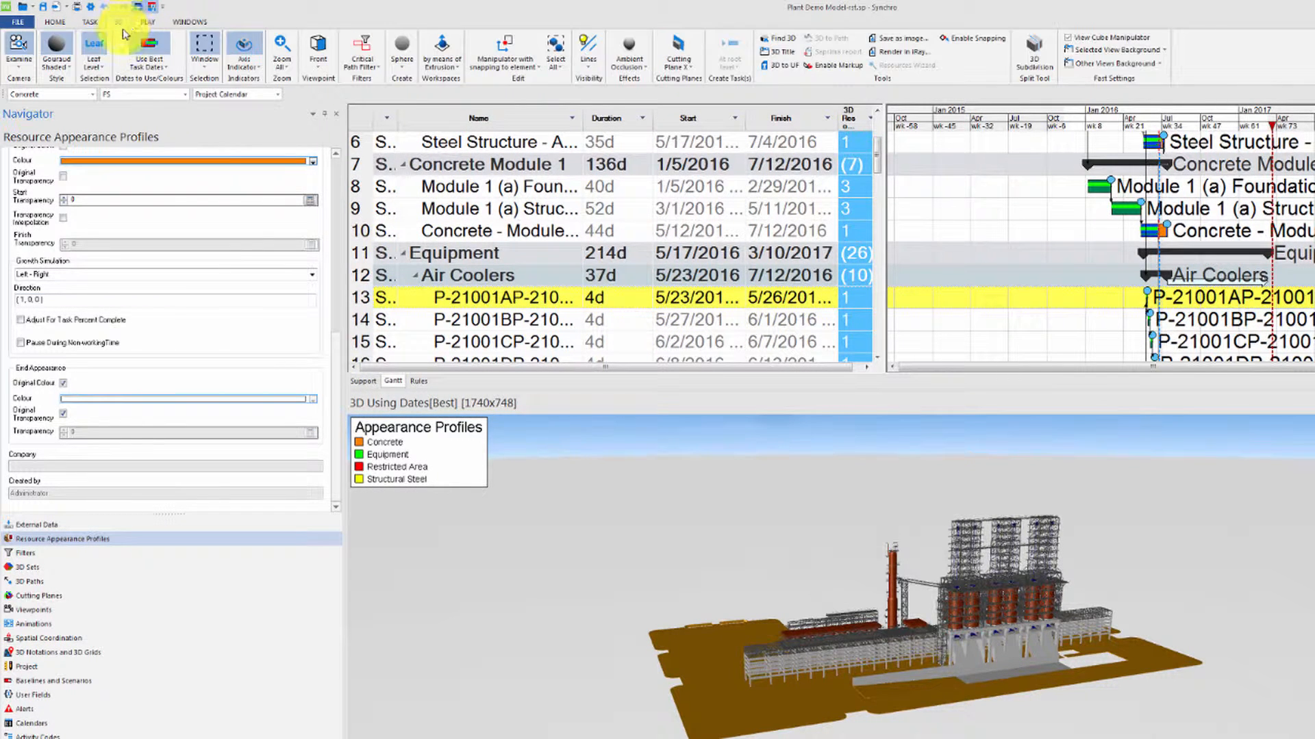
click(140, 67)
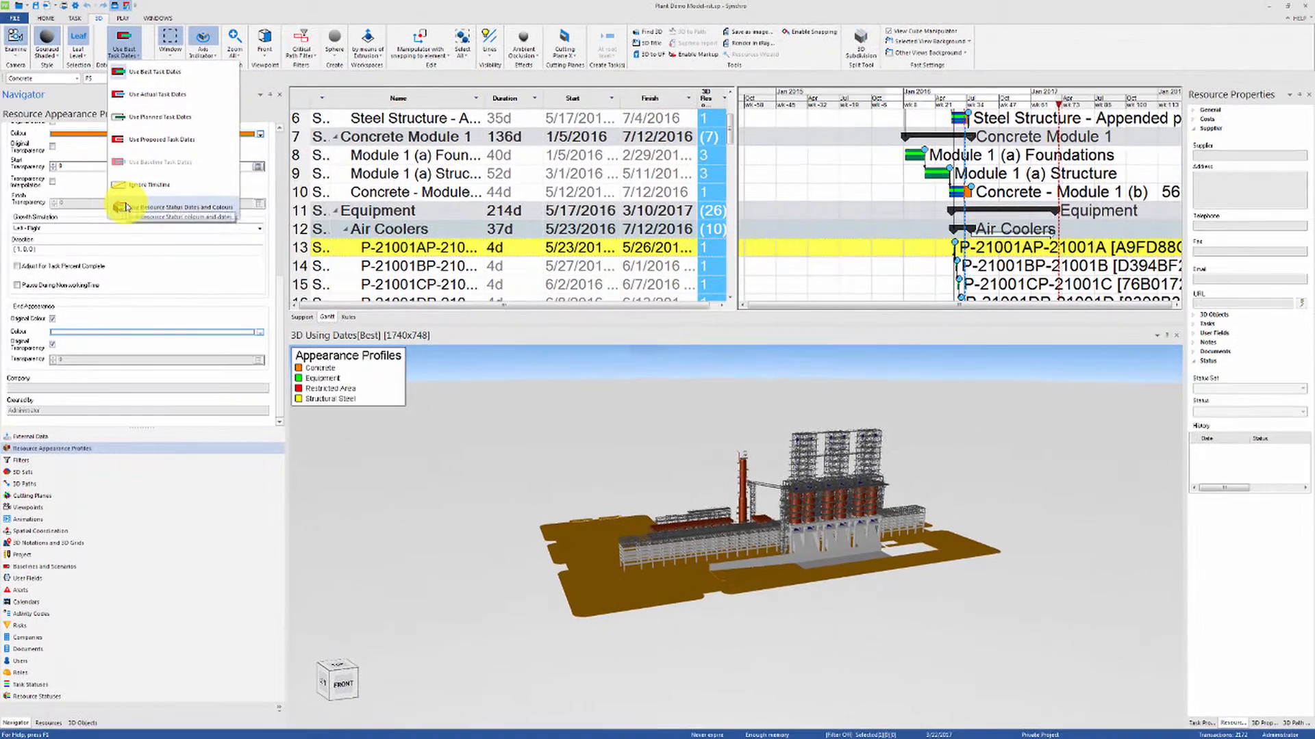
click(152, 248)
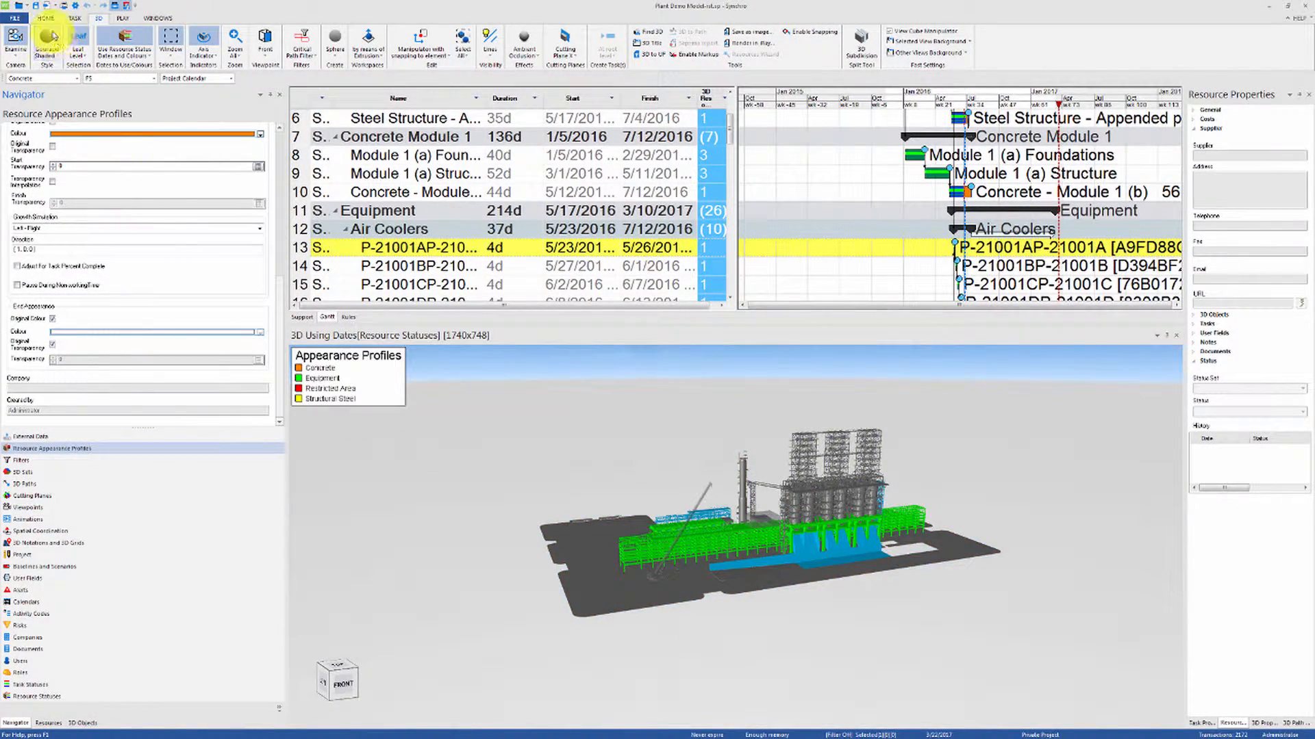
click(157, 18)
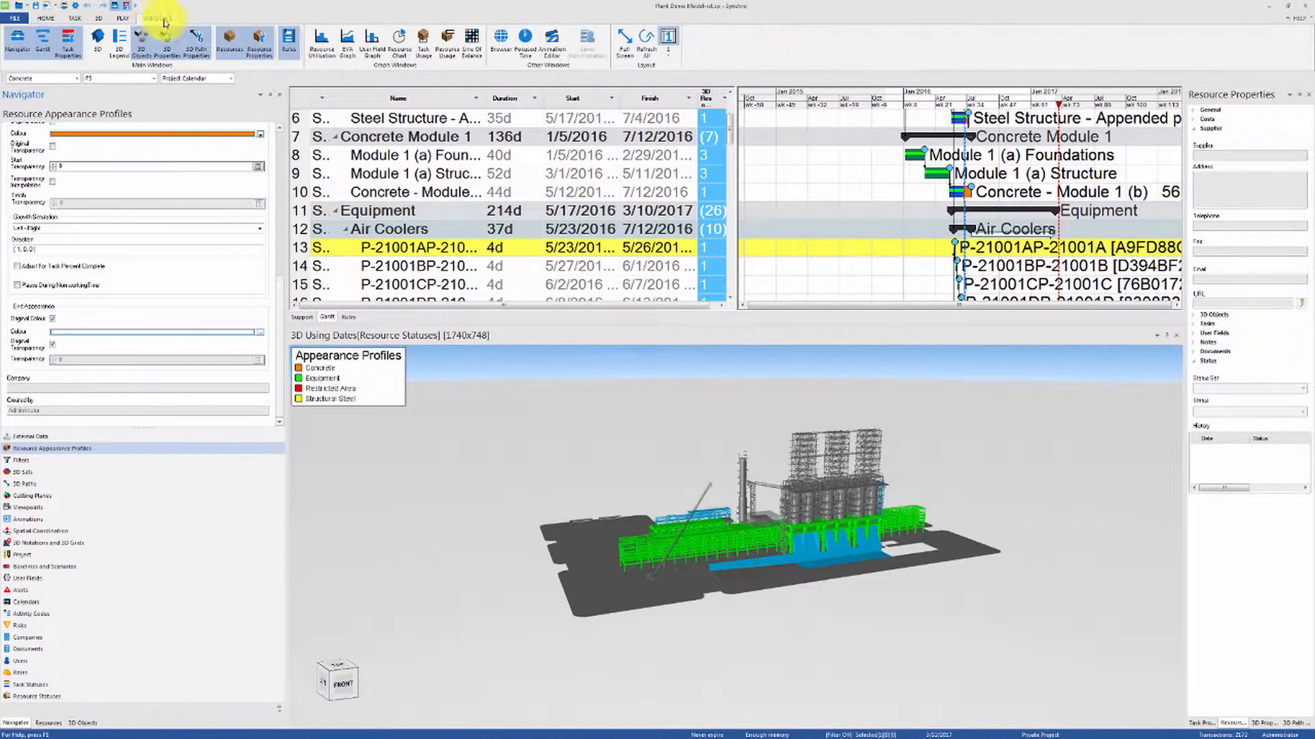
click(646, 49)
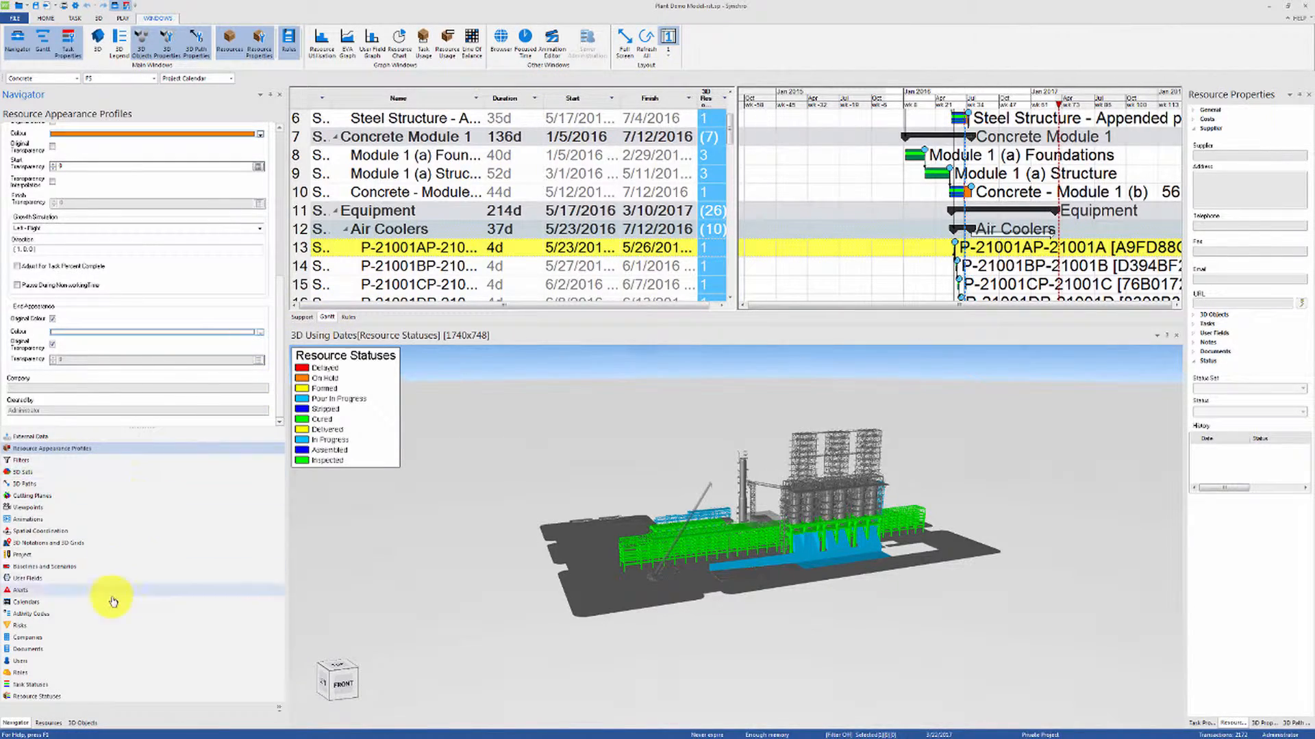
Step: Review the resource status colour sets and examine the status-coloured plant model at several focus dates on the schedule
click(74, 695)
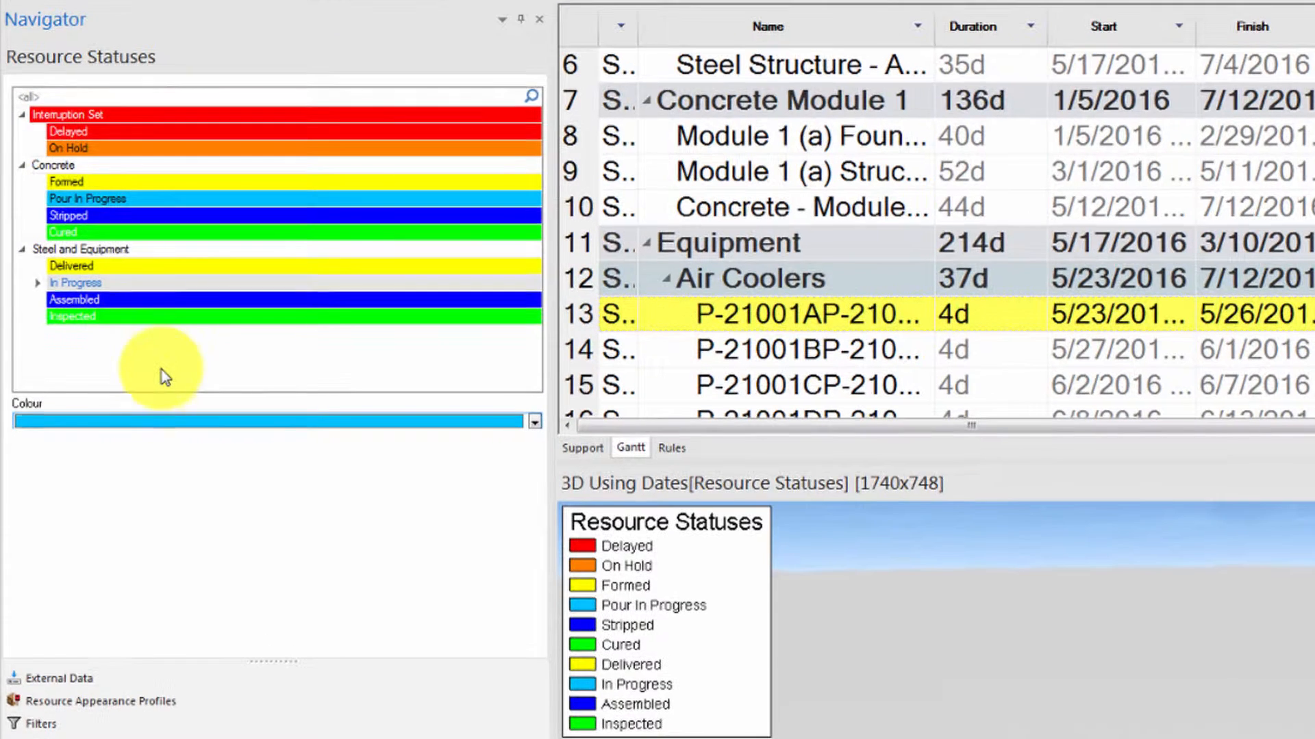
click(104, 301)
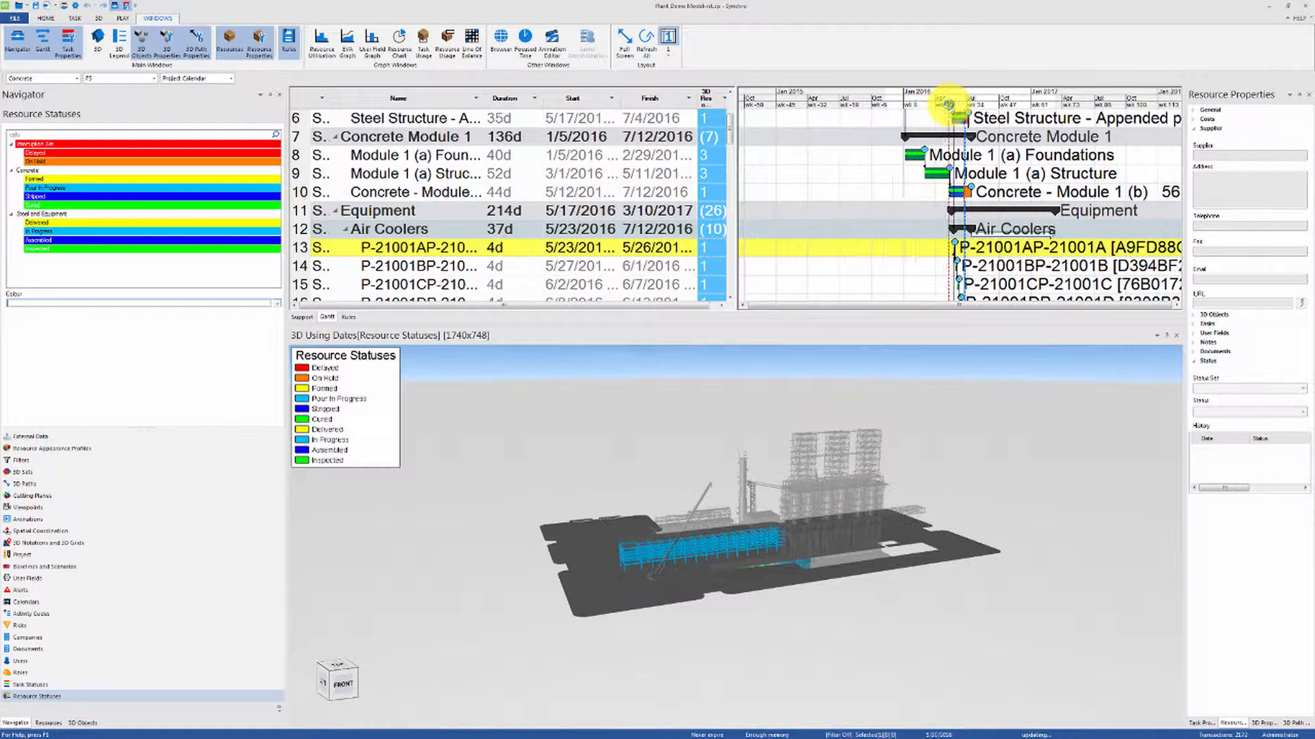
drag(966, 102, 971, 106)
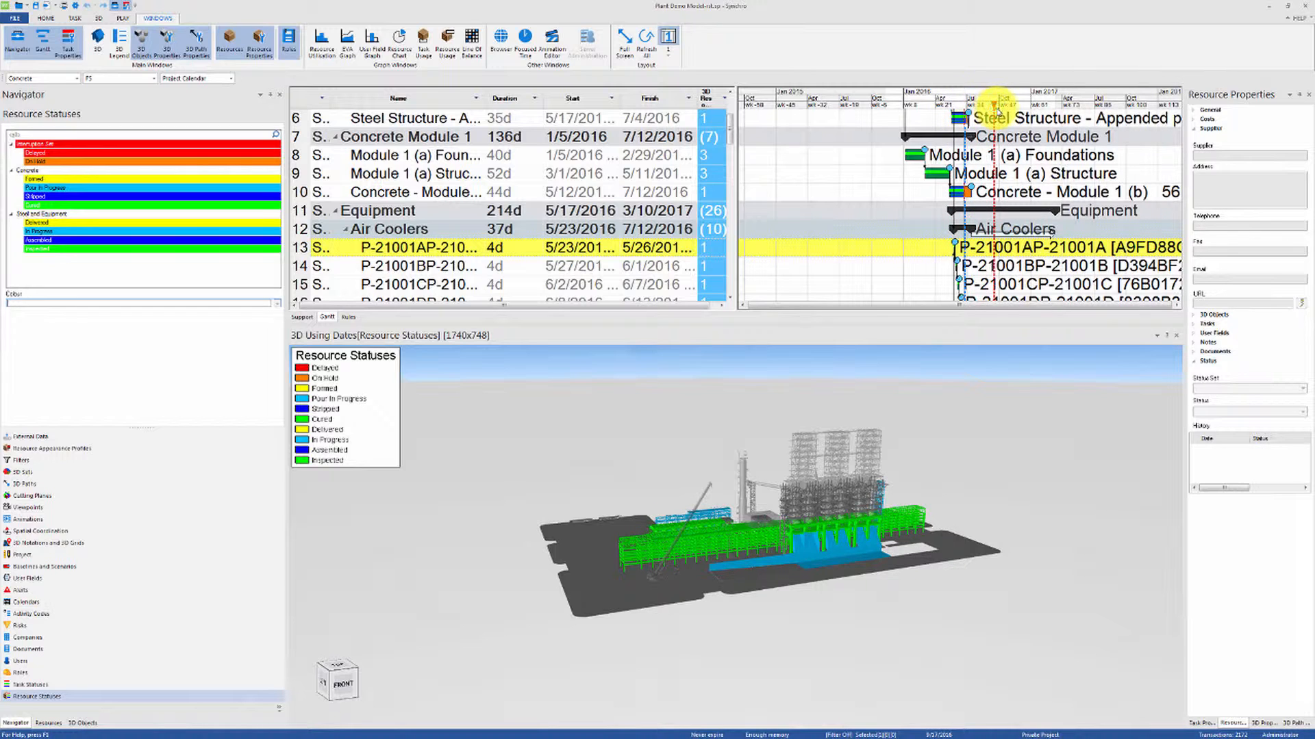
click(1016, 104)
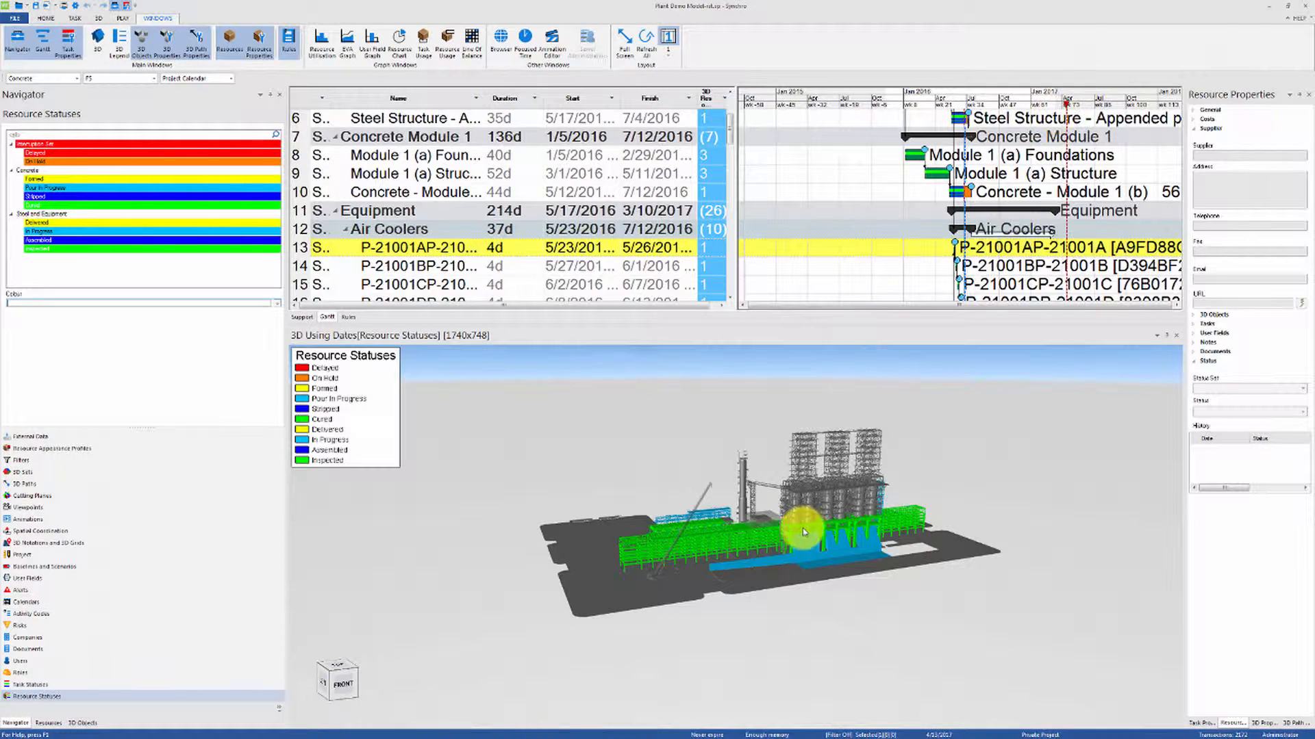
middle_drag(801, 529, 767, 556)
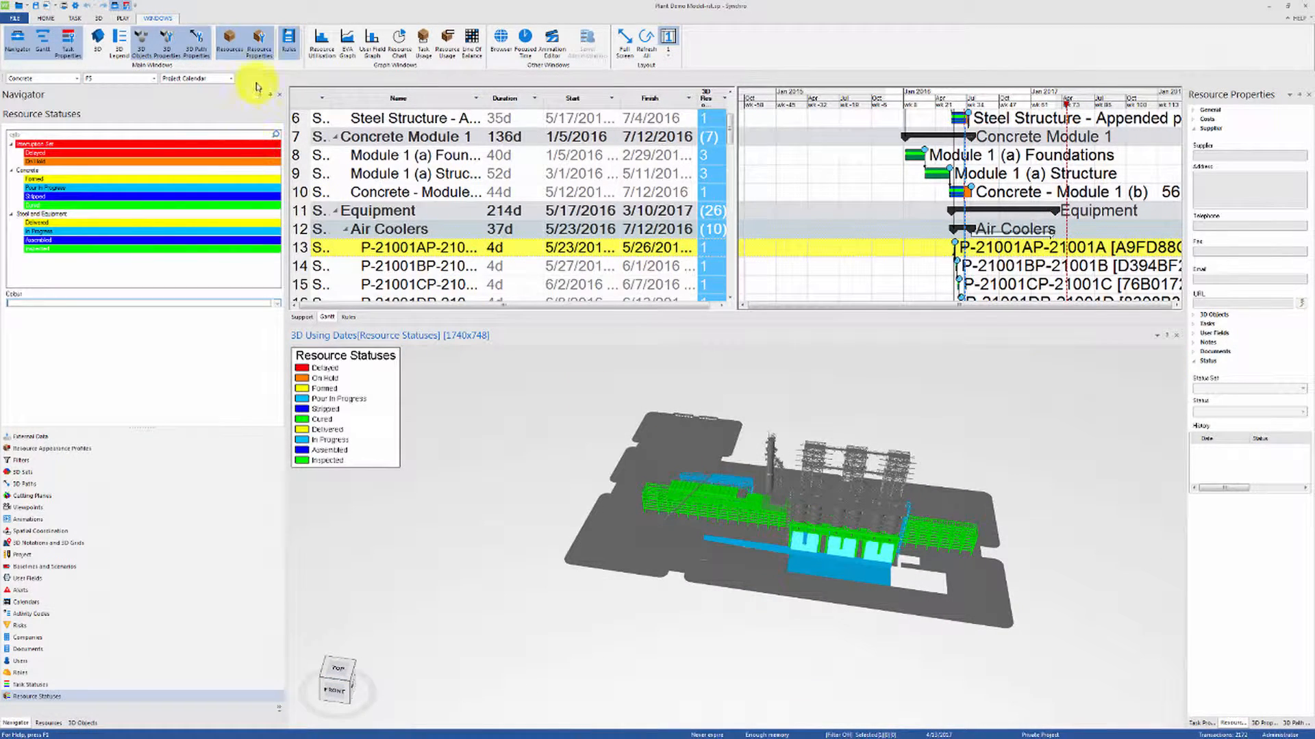
Step: Hide the legend in the 3D view and set the view to use best task dates
click(100, 19)
click(203, 54)
click(205, 72)
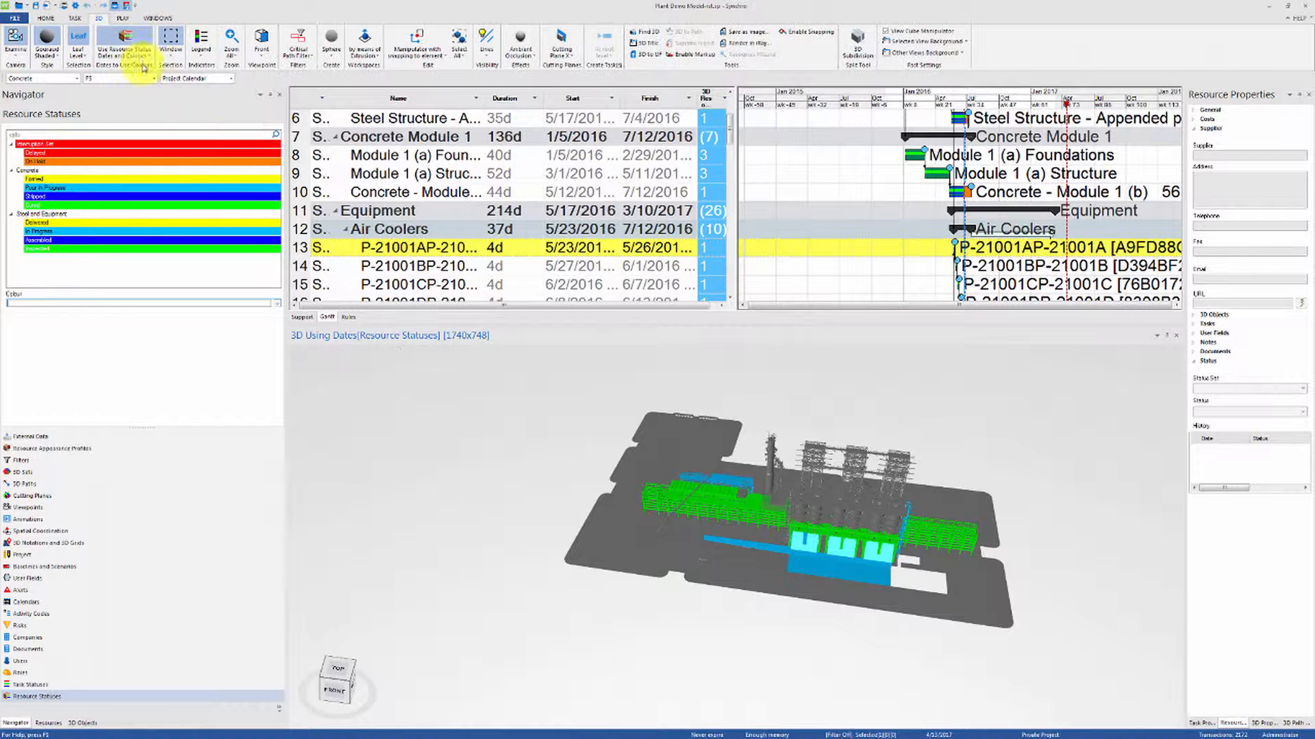
click(142, 56)
click(145, 72)
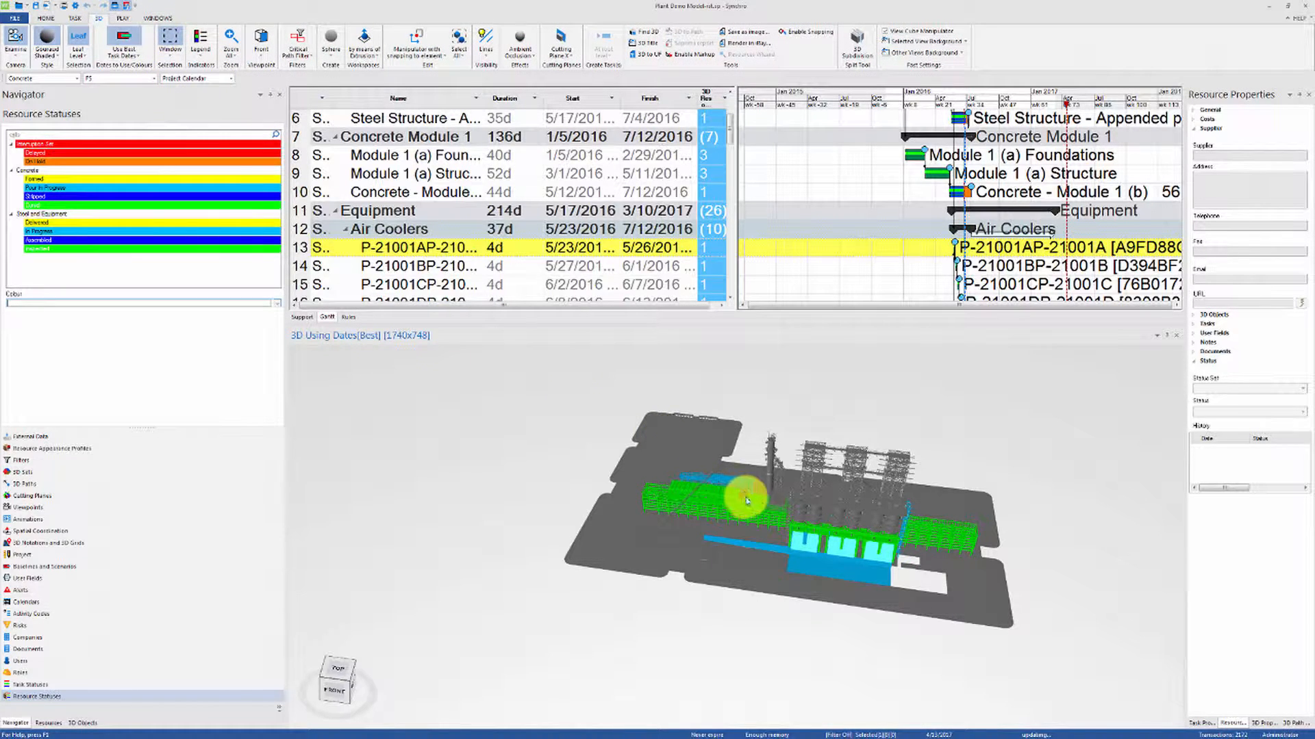
middle_drag(764, 504, 740, 514)
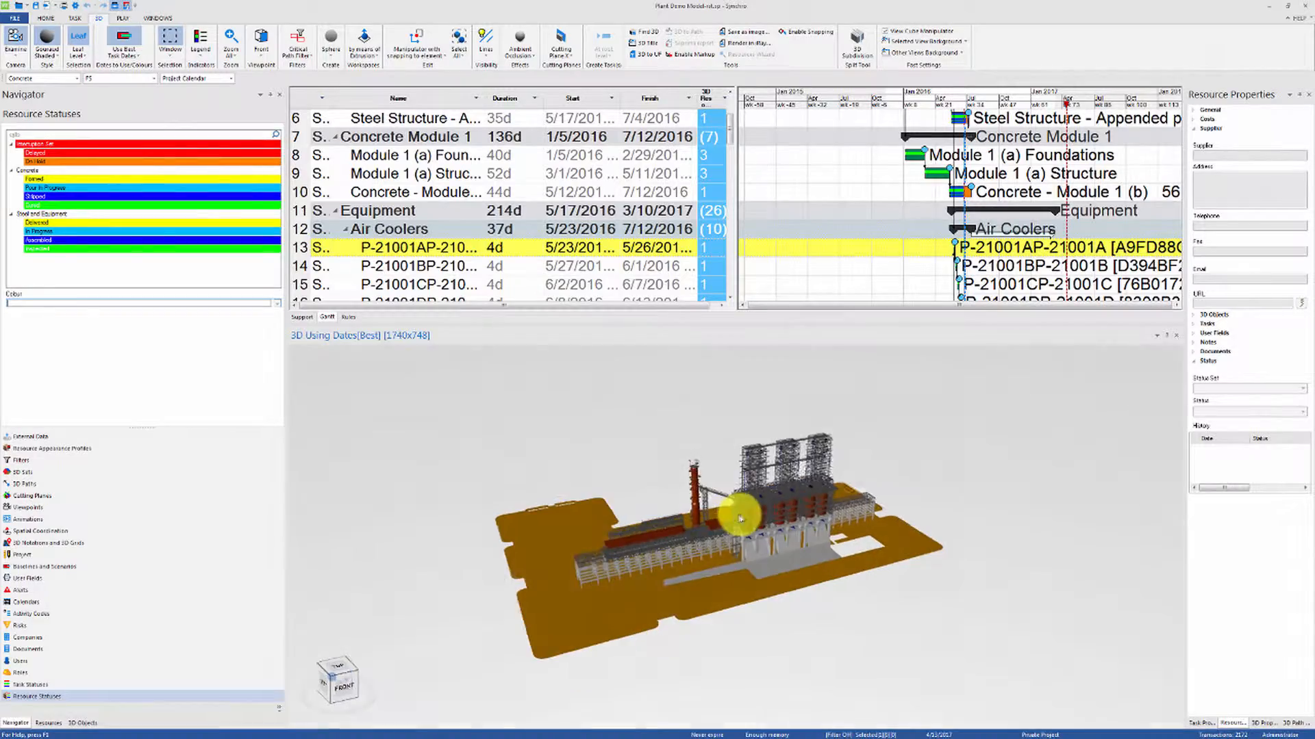
Step: Apply the Concrete 3D set filter so that only concrete objects are displayed in the model
click(103, 472)
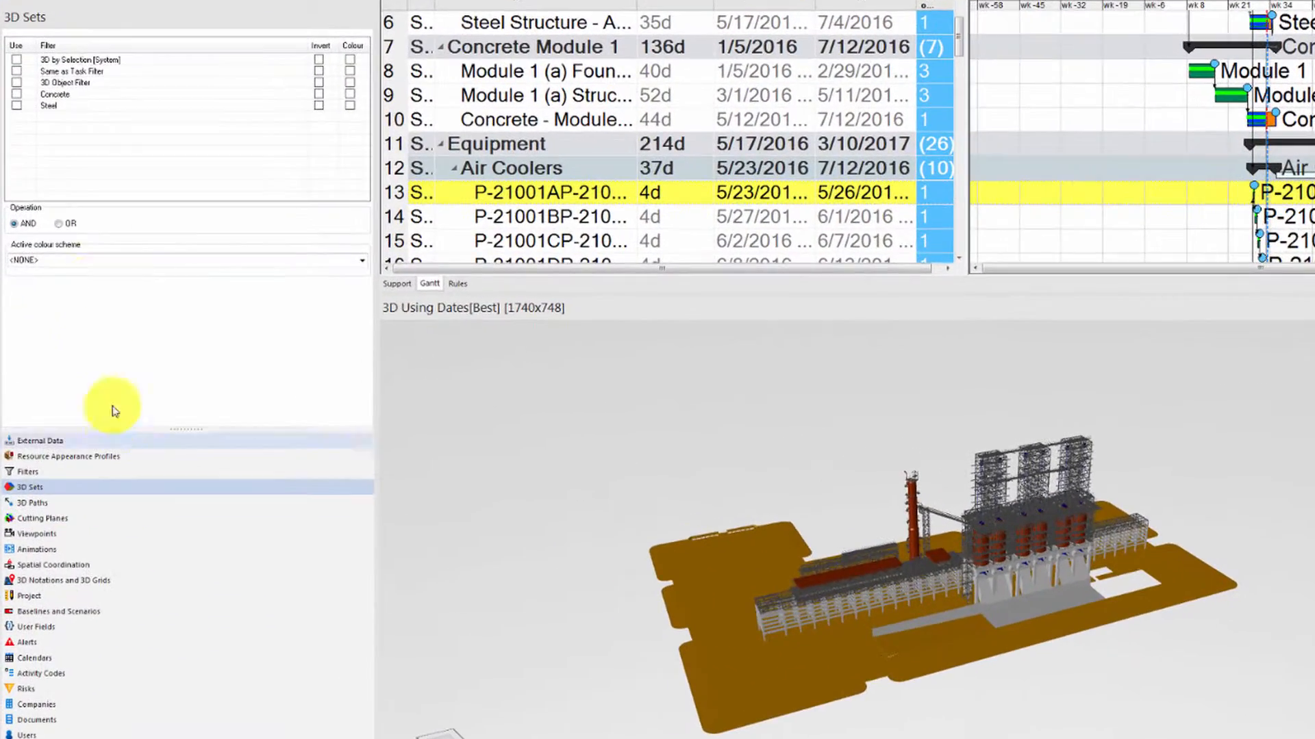
click(17, 96)
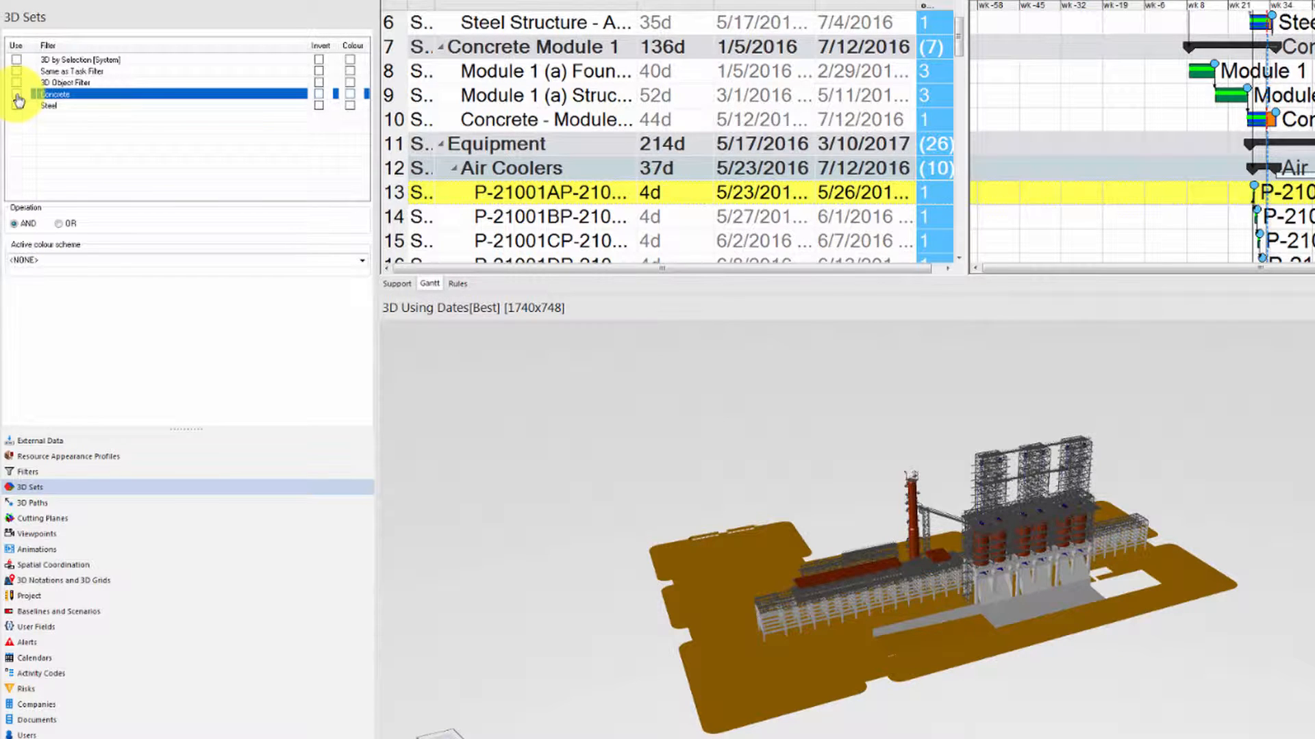
click(17, 96)
mouse_move(959, 566)
mouse_down()
mouse_move(984, 580)
mouse_move(954, 572)
mouse_move(1004, 557)
mouse_move(1004, 543)
mouse_move(956, 574)
mouse_up()
Step: Make the Concrete filter's unfiltered objects visible without their original colour, and set their custom colour to green
scroll(361, 211, down, 8)
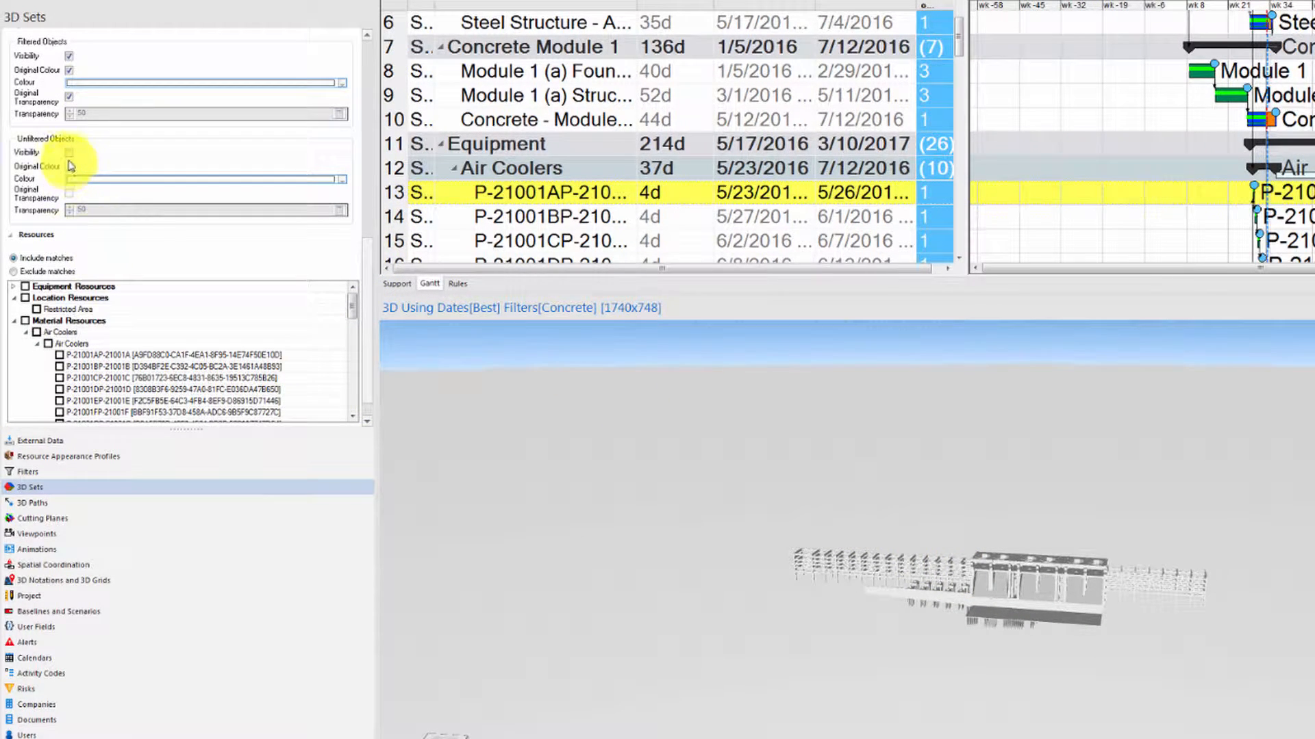
click(69, 166)
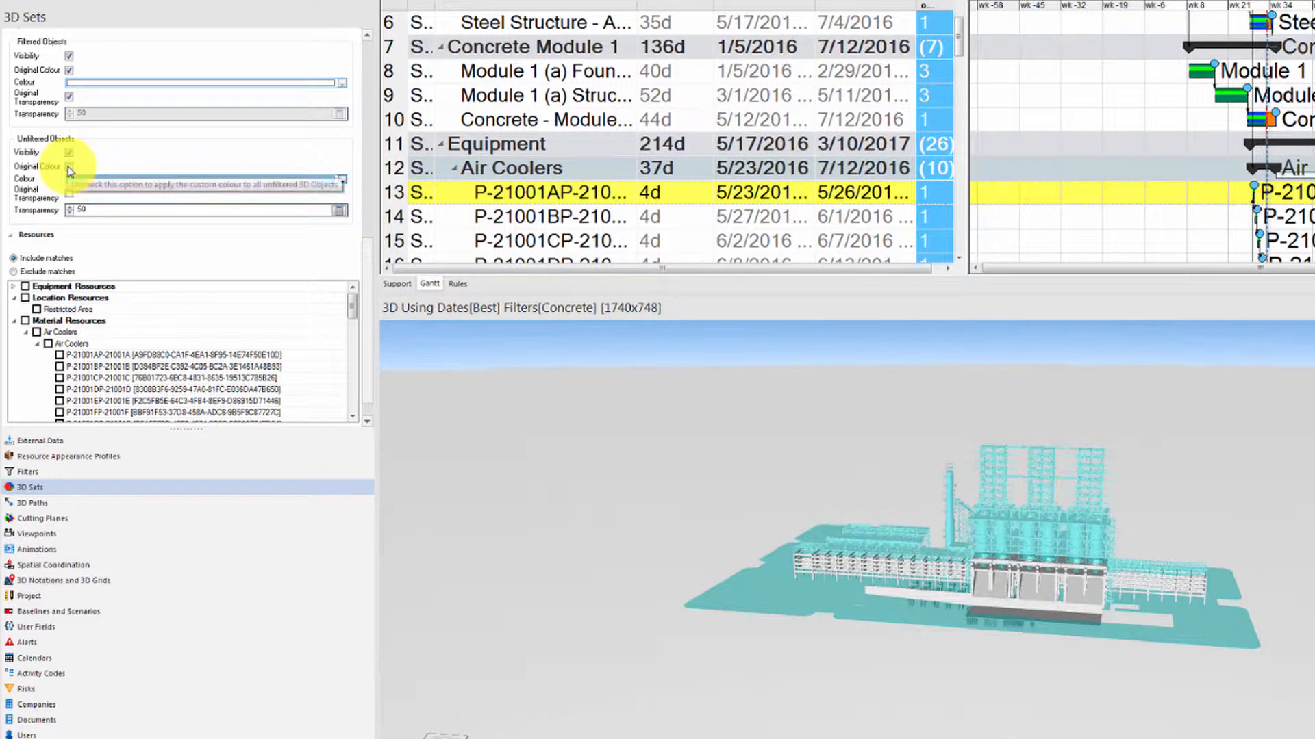
click(342, 180)
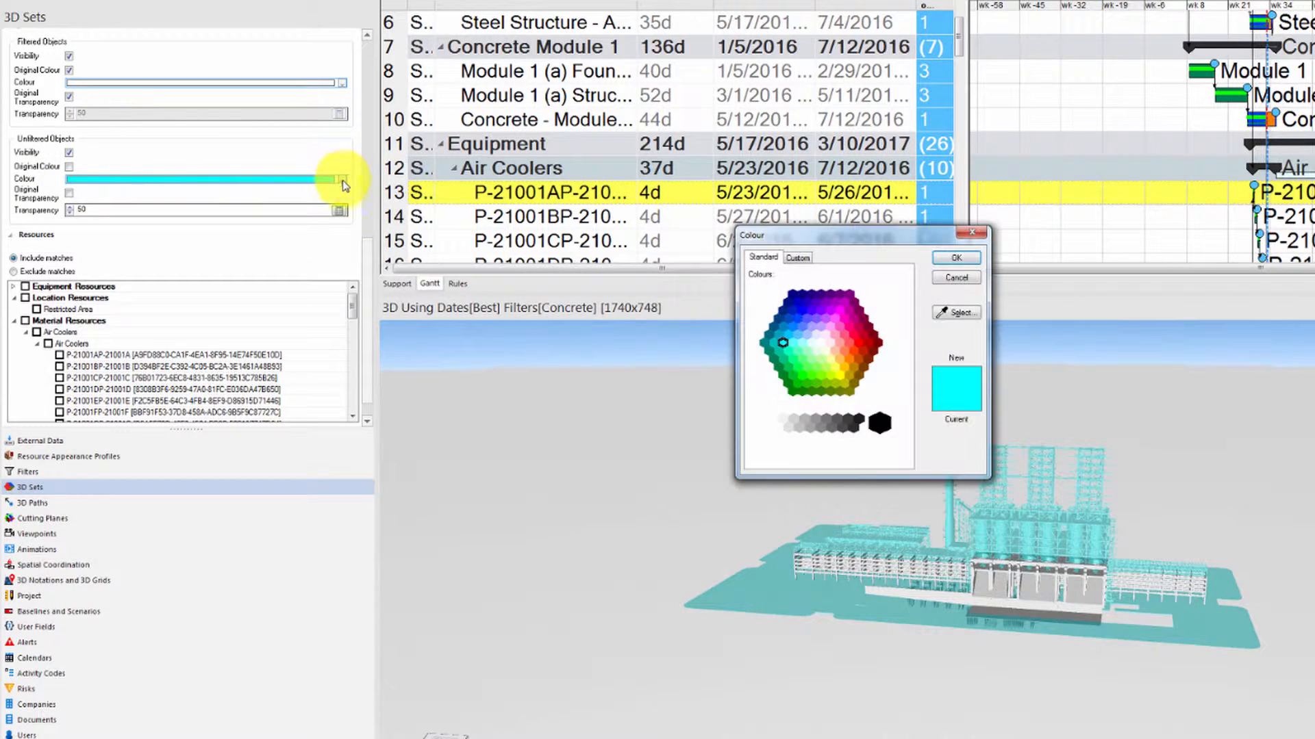
click(793, 361)
click(950, 264)
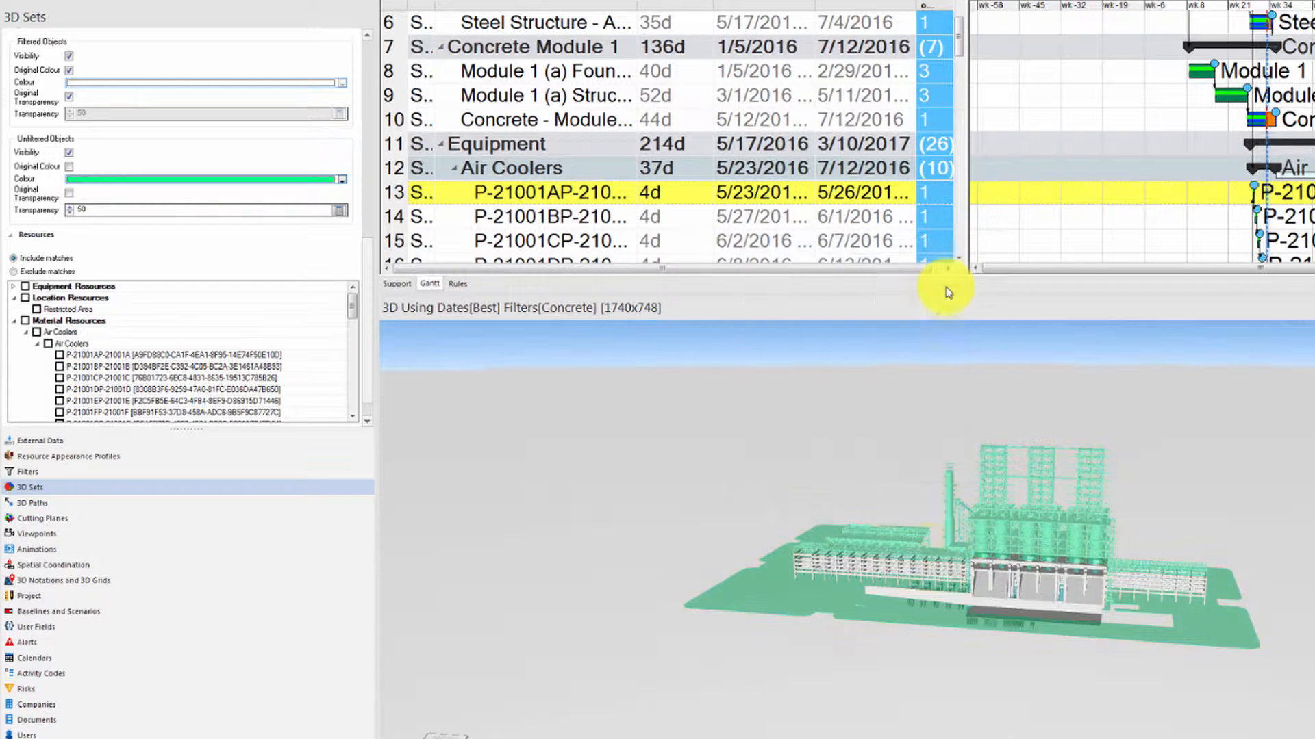
mouse_move(1042, 575)
mouse_down()
mouse_move(1059, 586)
mouse_move(1042, 581)
mouse_up()
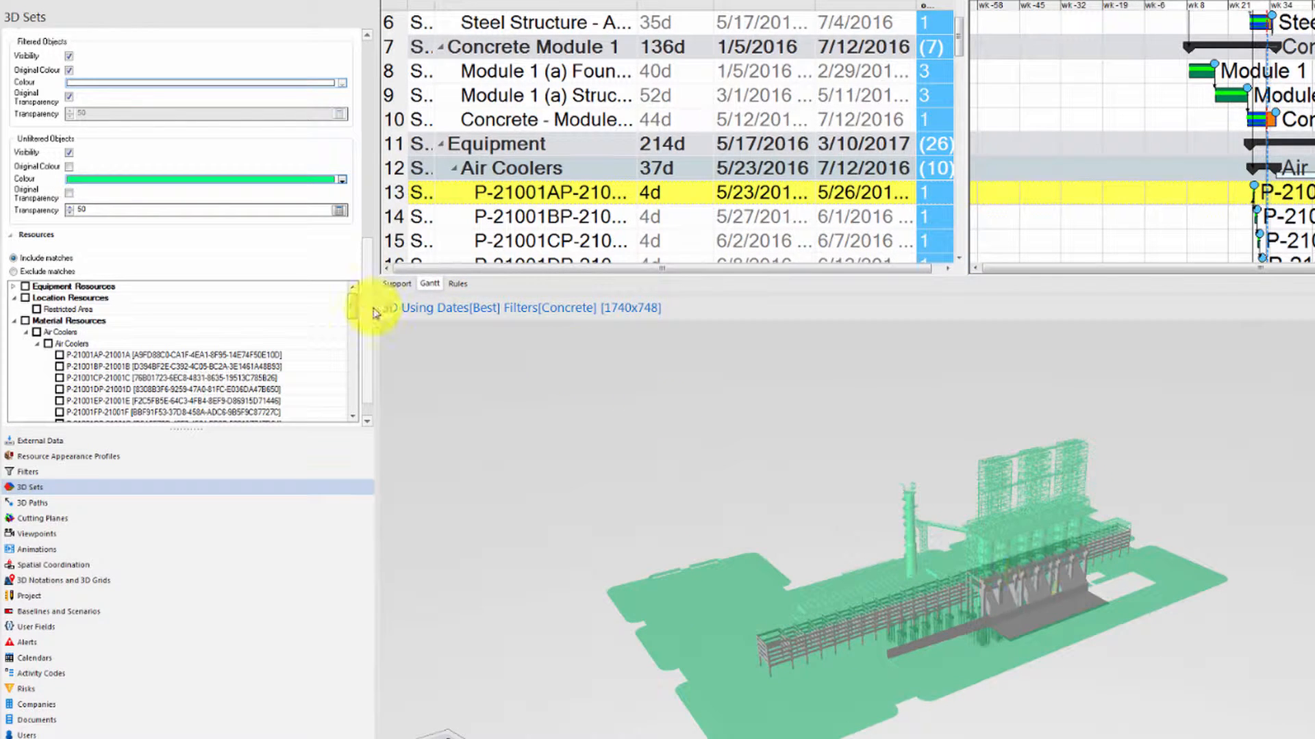
Step: Turn off the Concrete filter and apply the Steel filter to the 3D model instead
drag(367, 302, 363, 103)
click(18, 96)
click(18, 107)
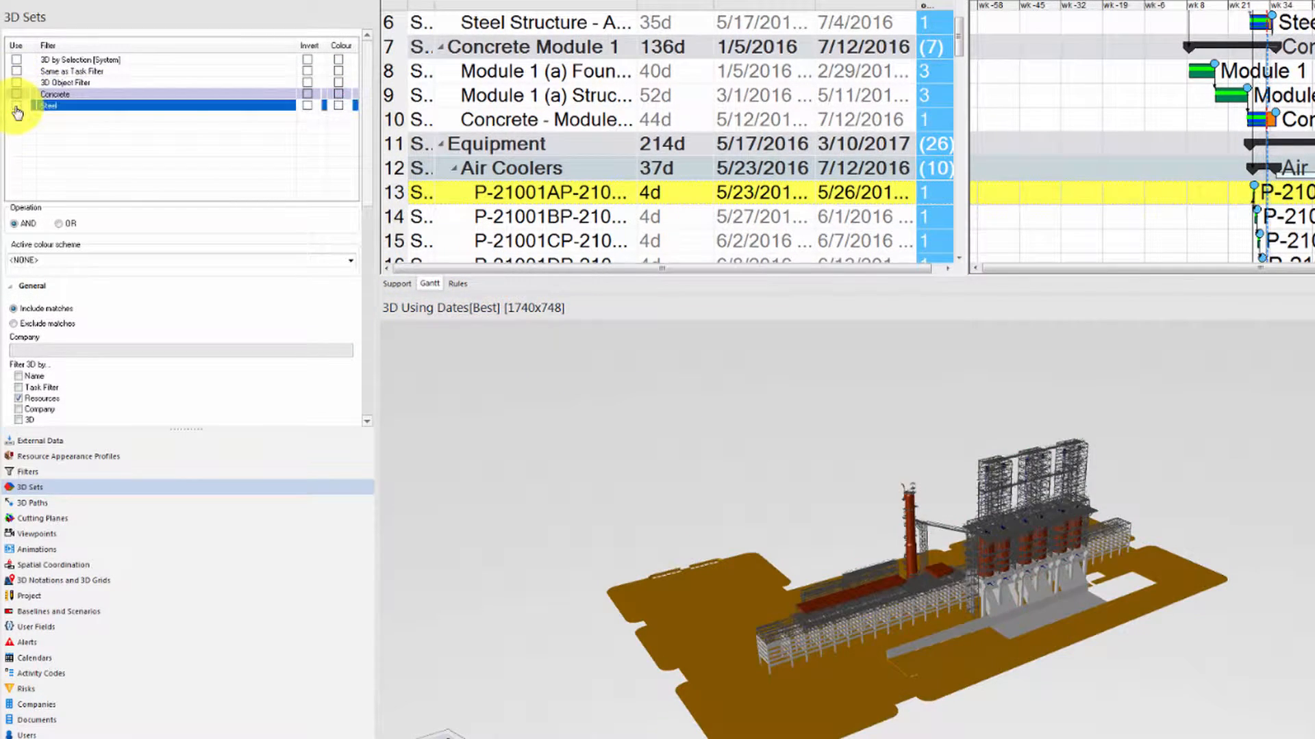
click(17, 107)
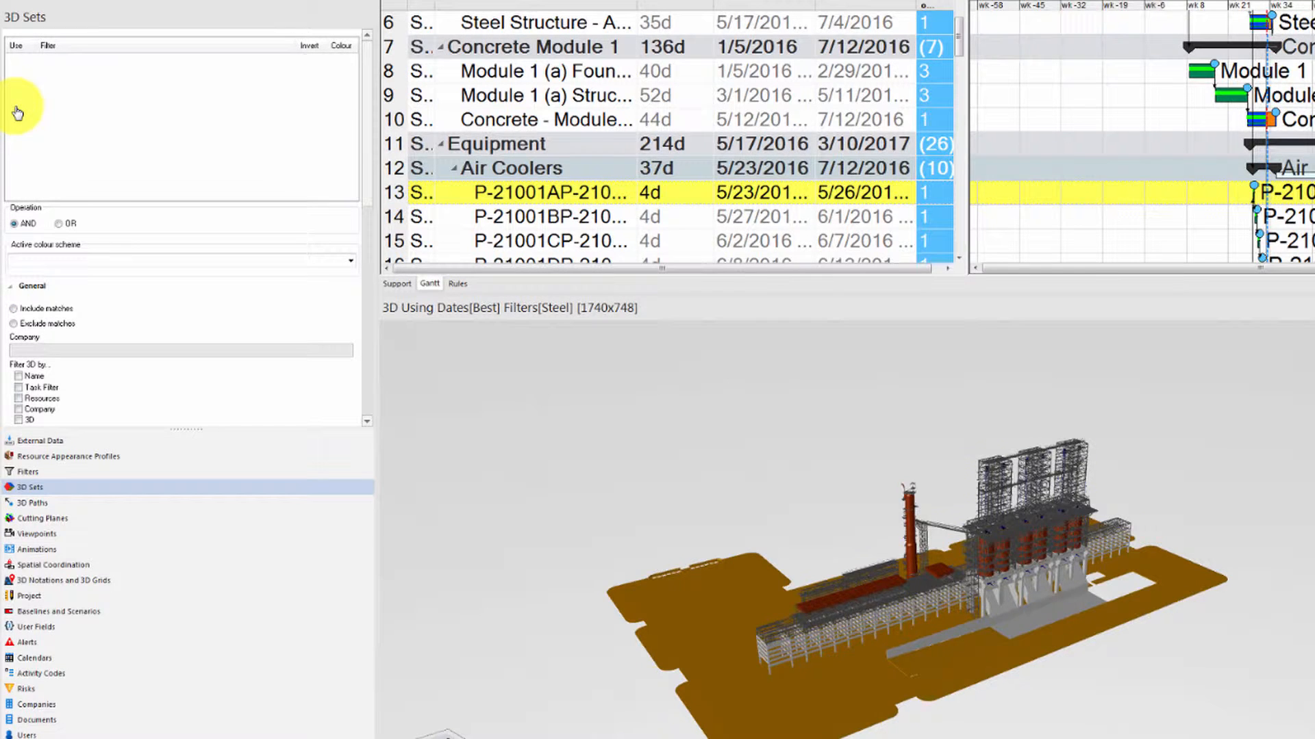
drag(969, 563, 885, 570)
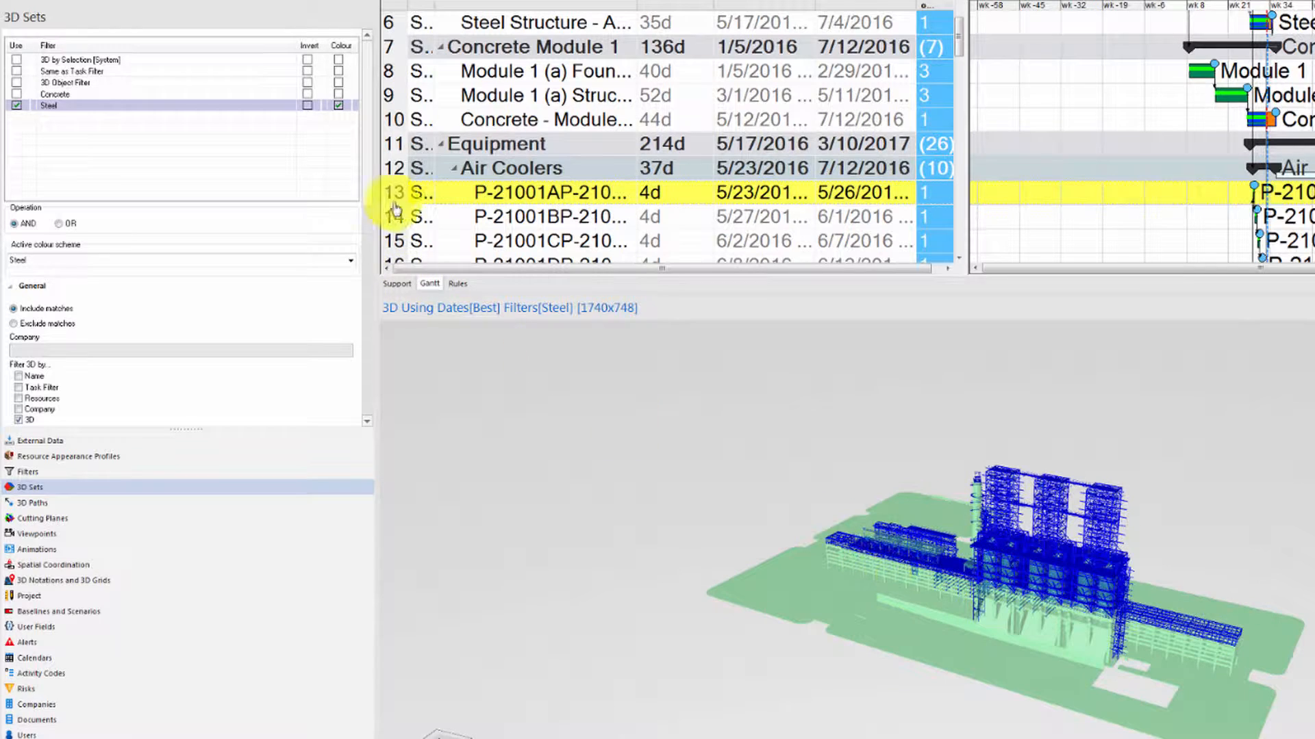
Step: Examine the Steel filter's colour and transparency settings for filtered and unfiltered objects, and its 3D object selection
scroll(357, 213, down, 10)
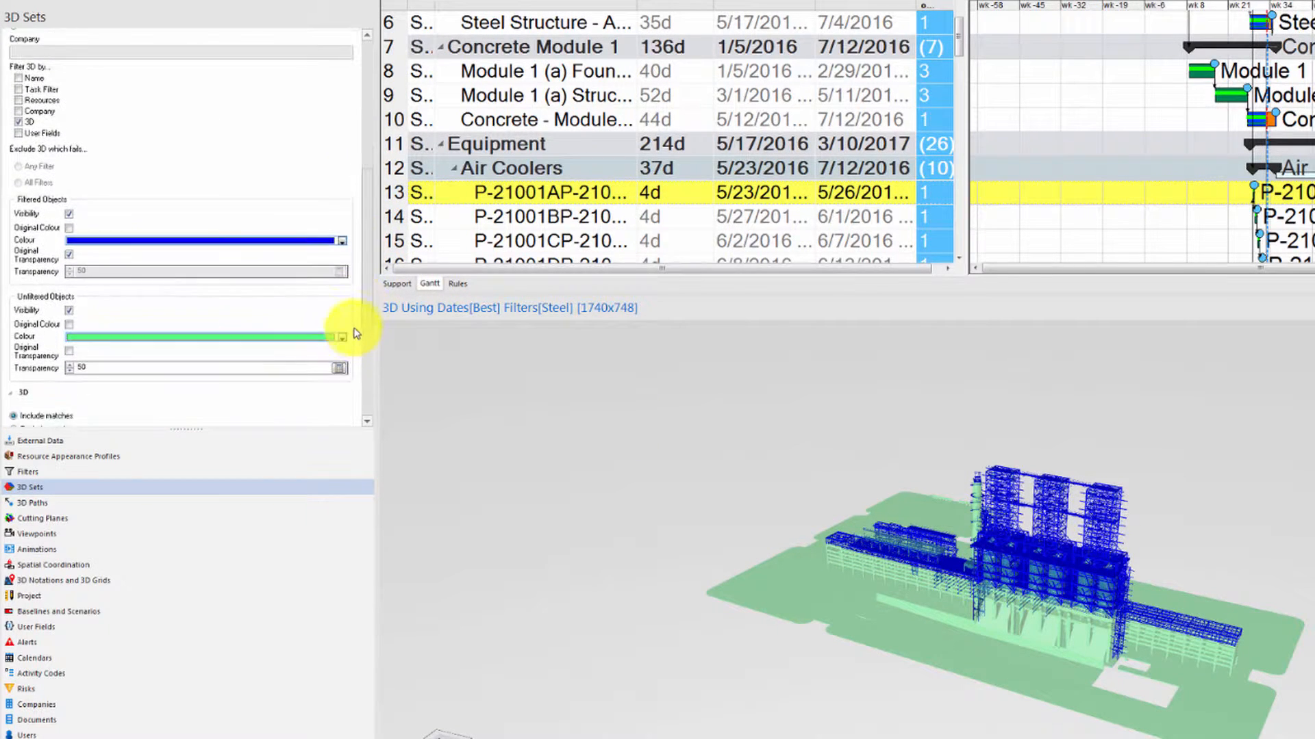
scroll(346, 355, down, 2)
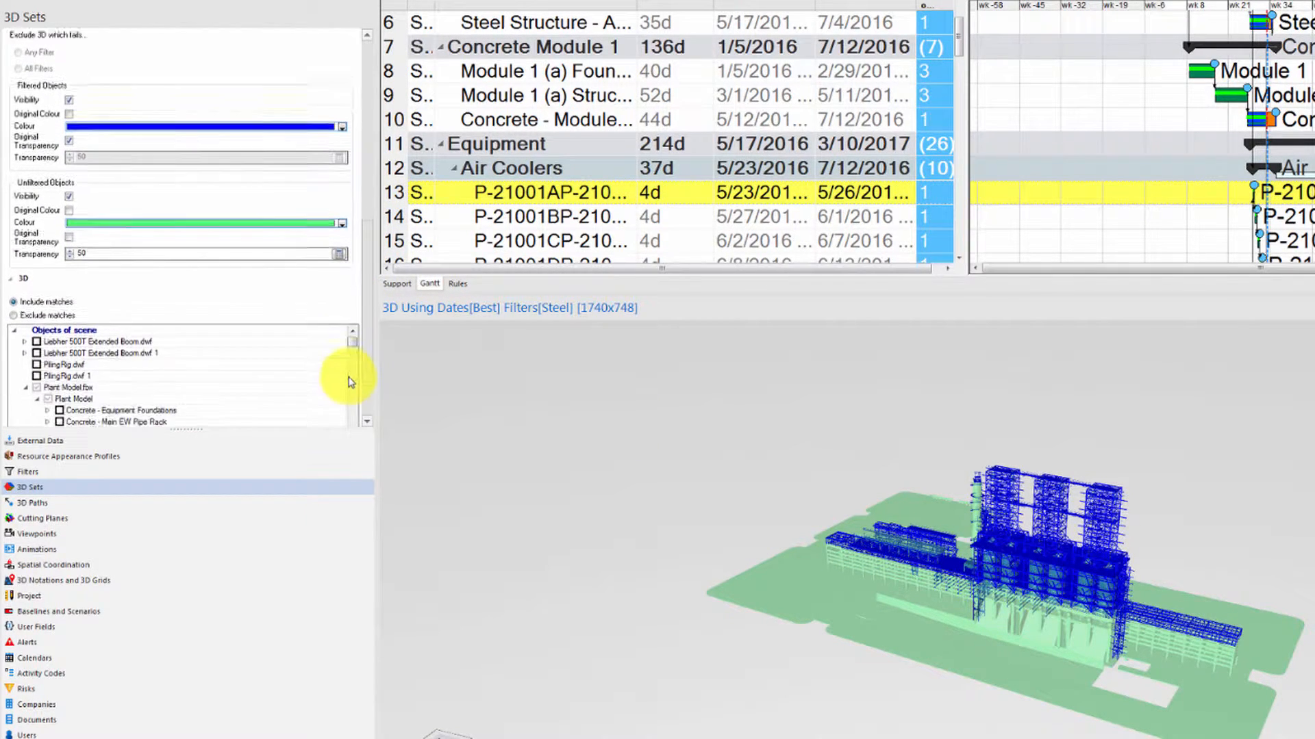
scroll(347, 376, up, 5)
scroll(352, 219, up, 5)
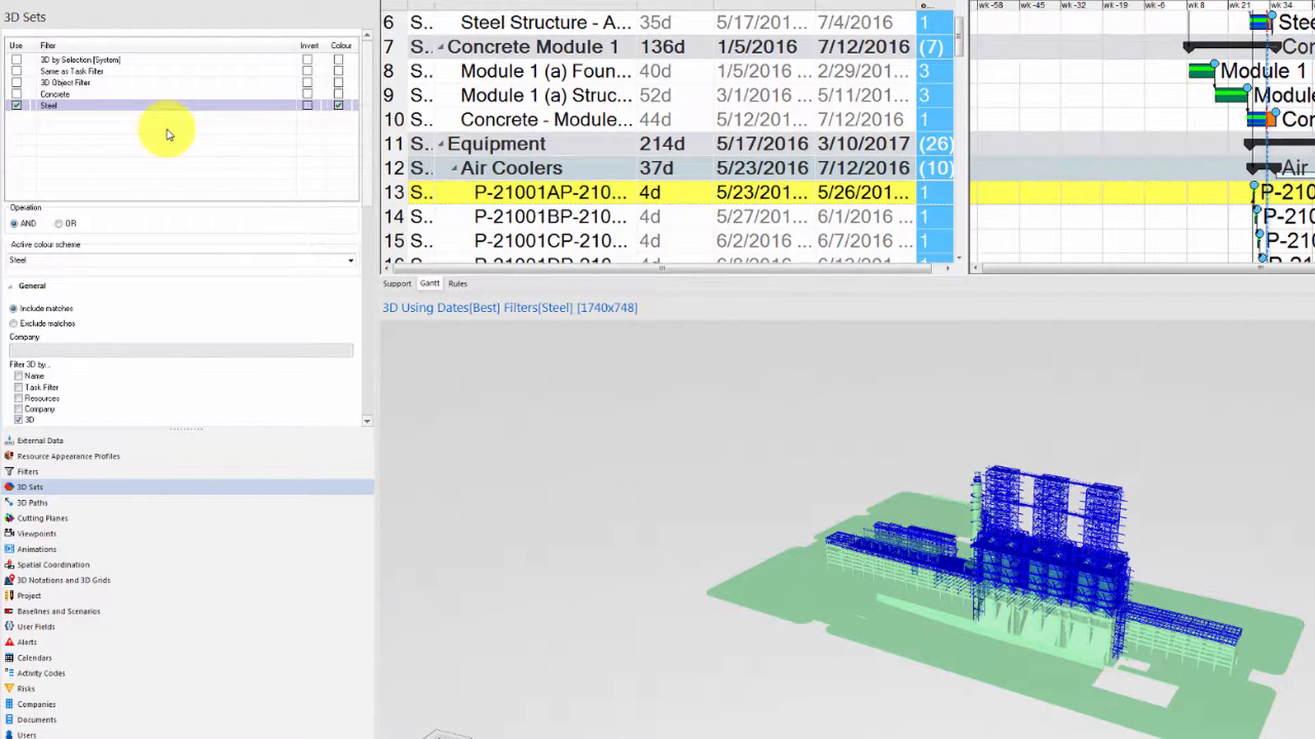
Step: Turn off the Steel 3D filter and compute the schedule's critical path
click(16, 105)
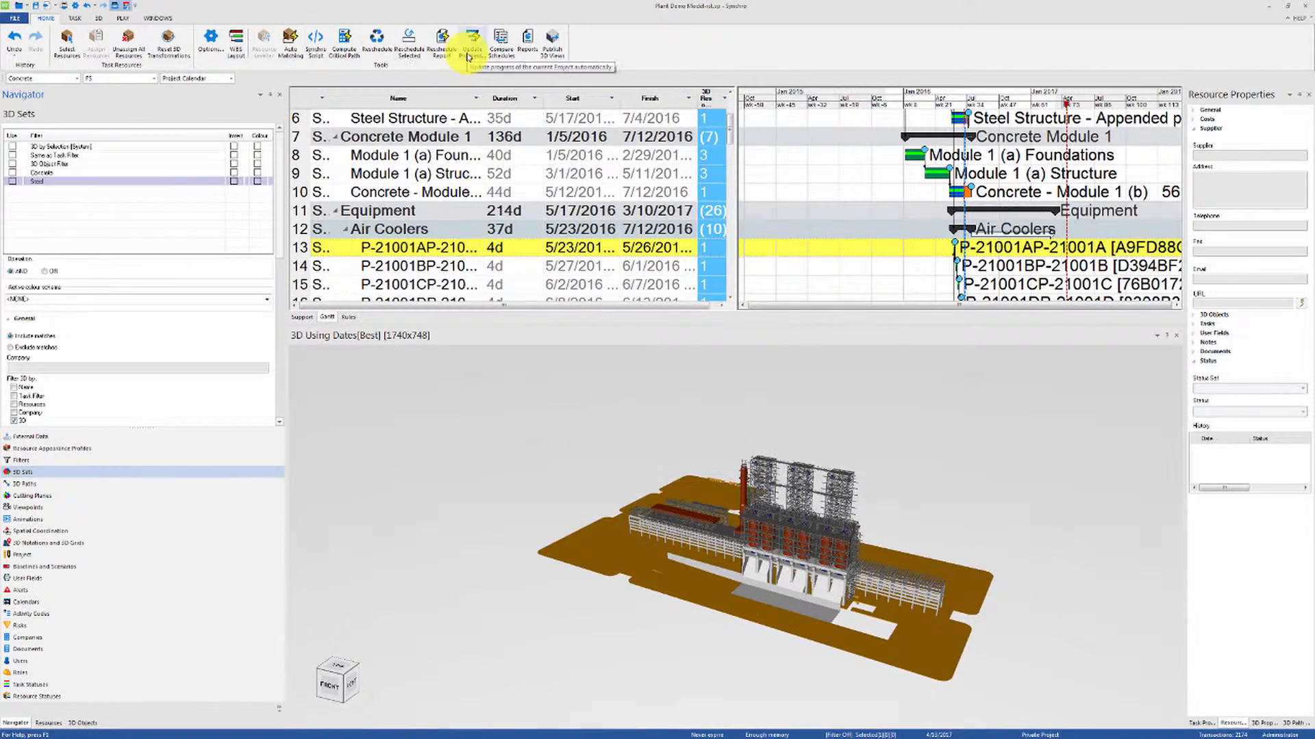
click(353, 52)
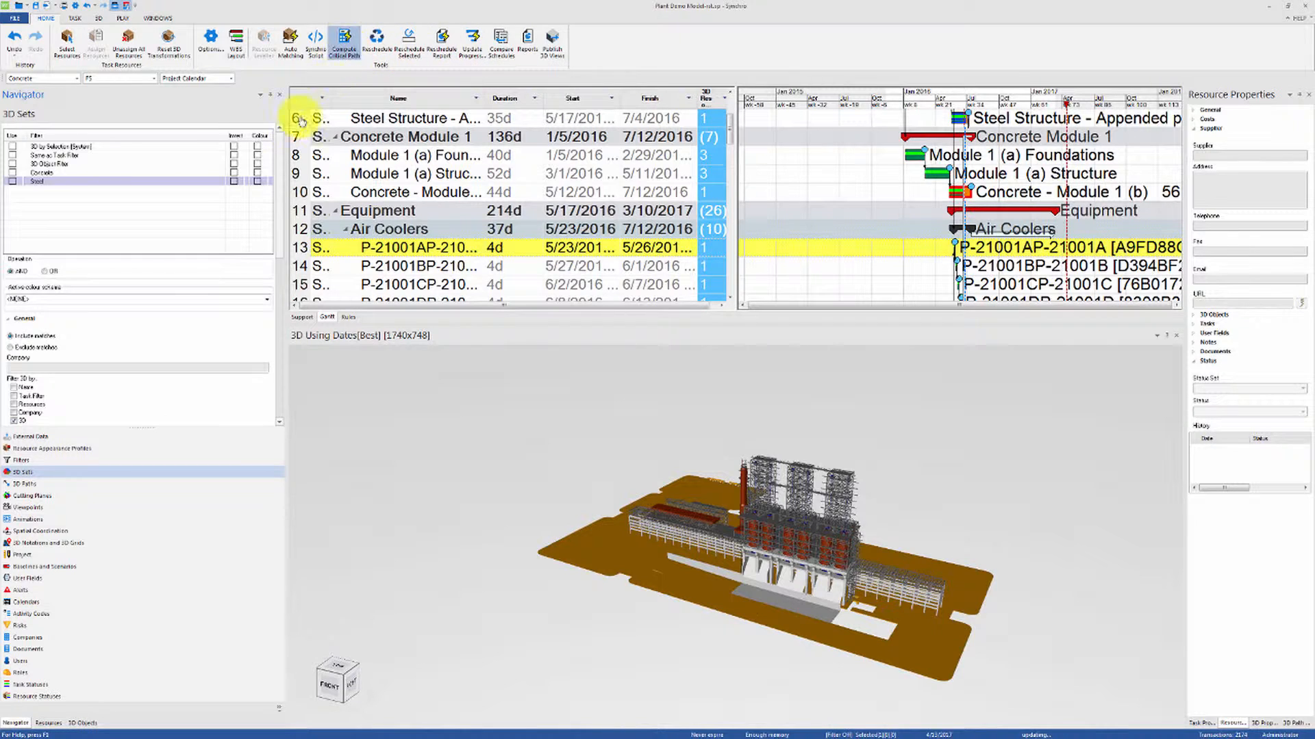
Step: Filter the 3D view by critical path and inspect the highlighted critical objects from another side
right_click(651, 488)
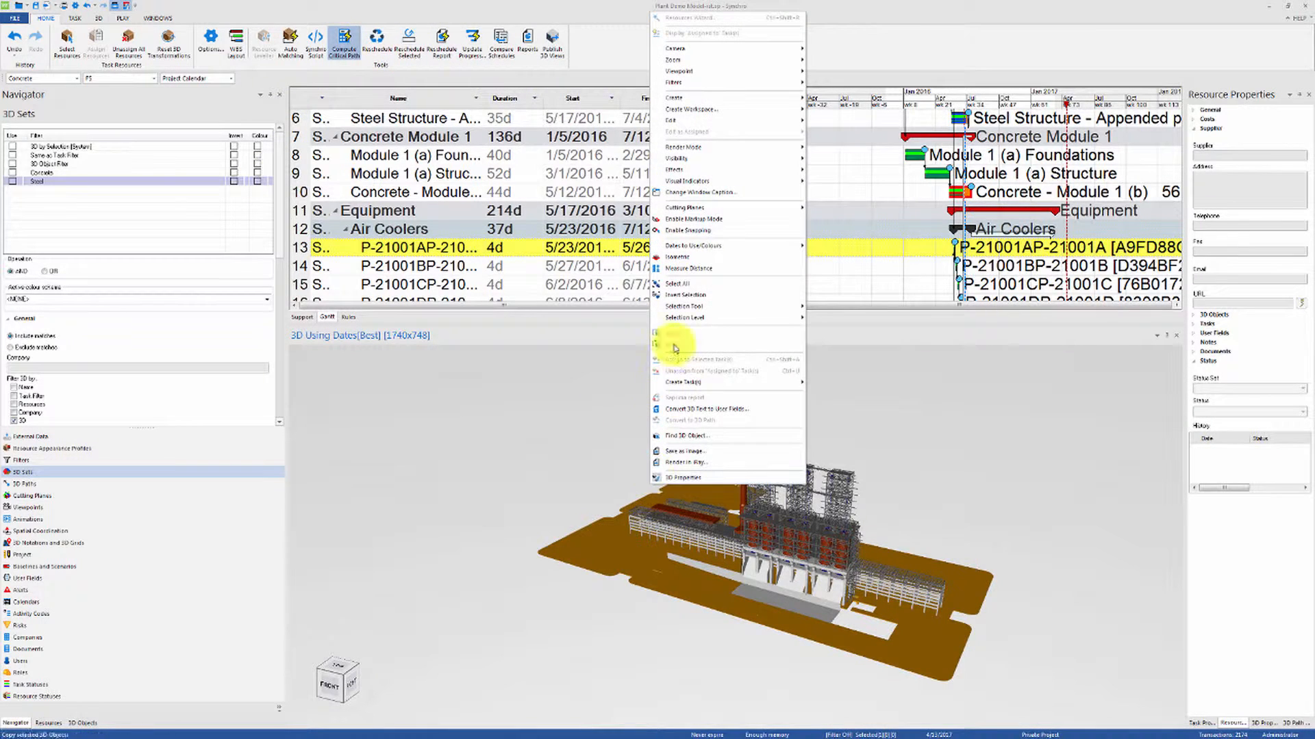
mouse_move(787, 82)
click(831, 134)
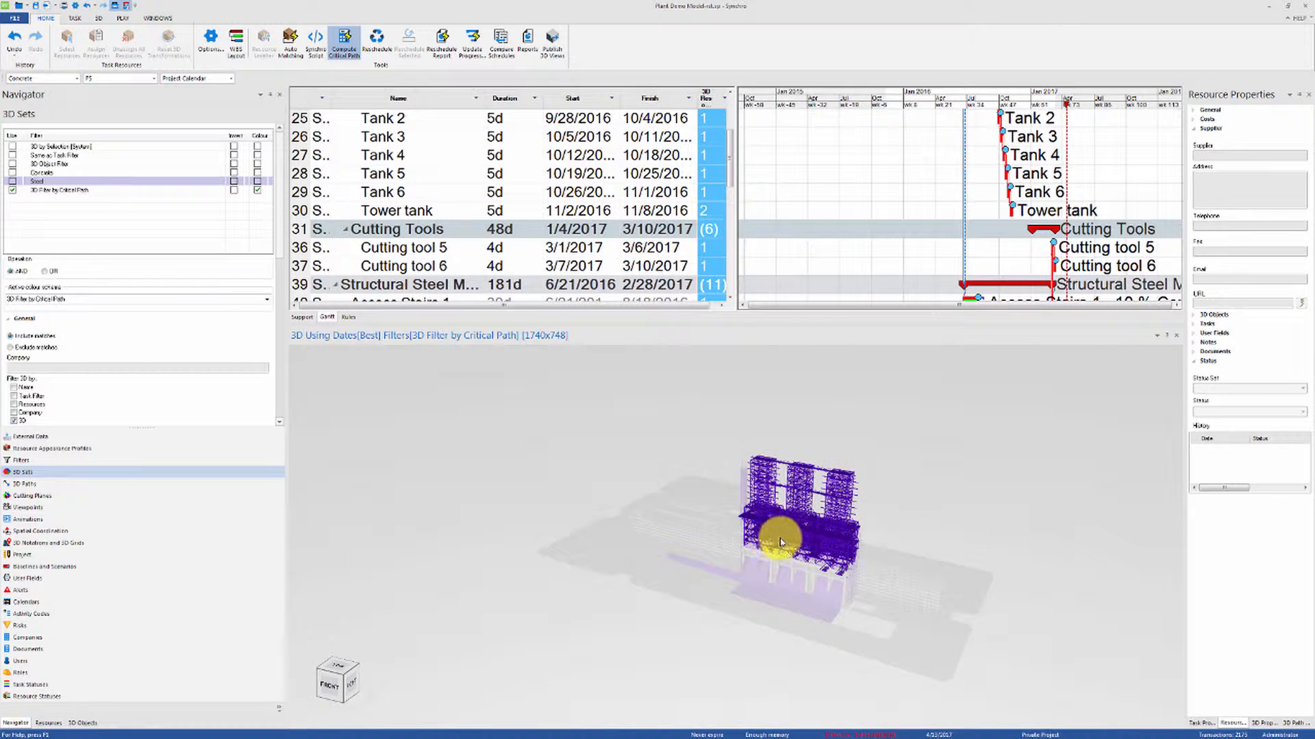
drag(780, 542, 845, 522)
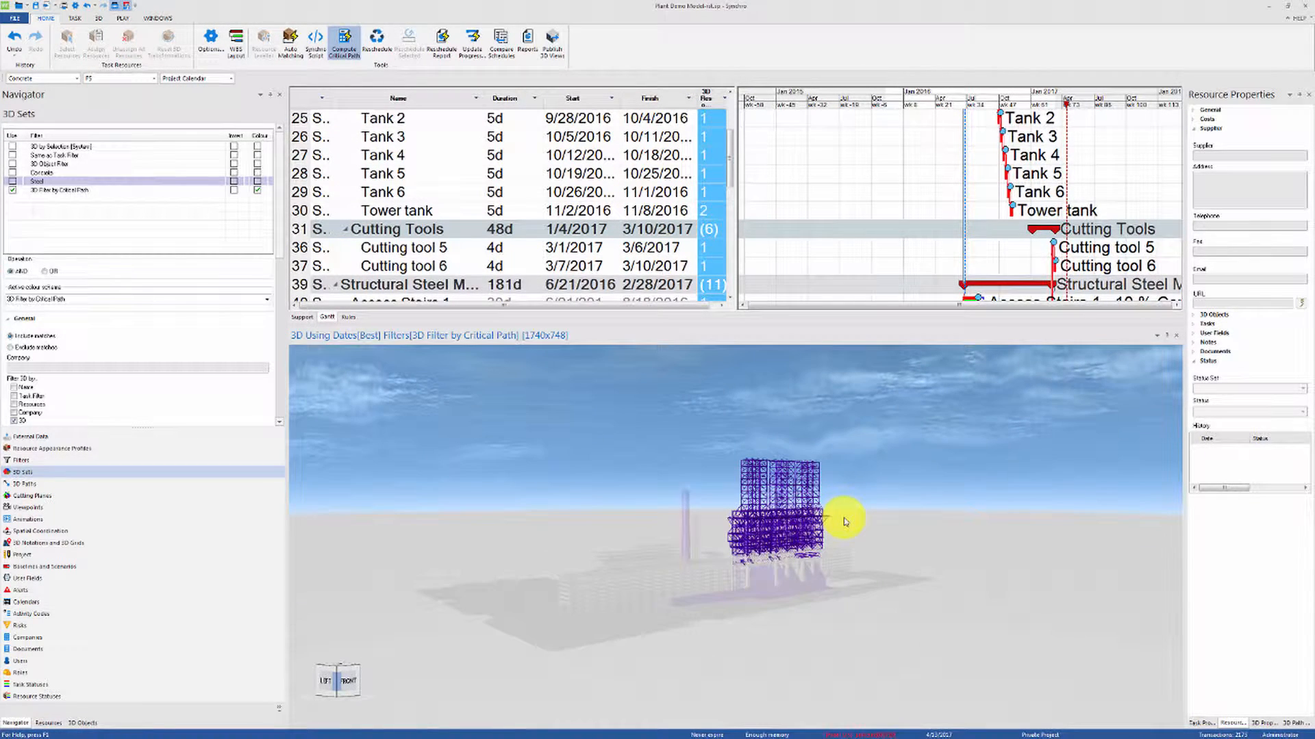
Step: Turn off the critical path filter for both the 3D objects and the task list
click(17, 189)
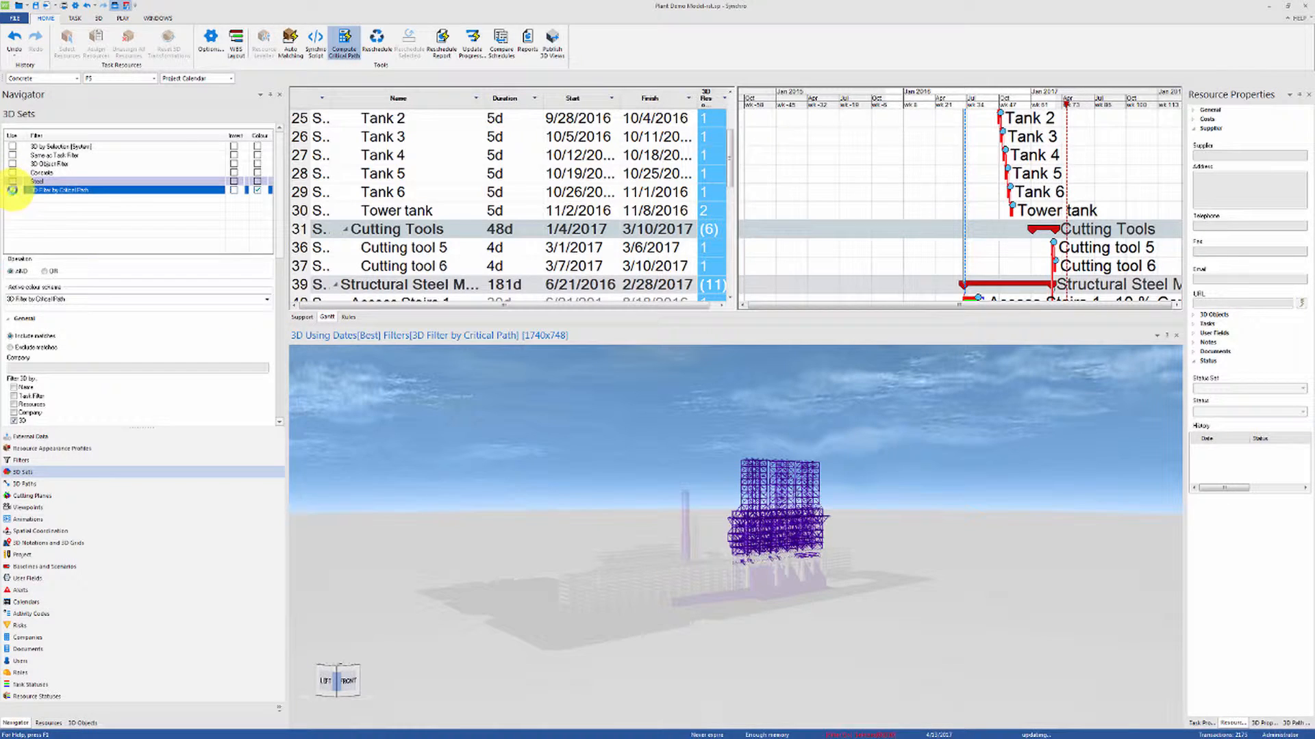
click(23, 460)
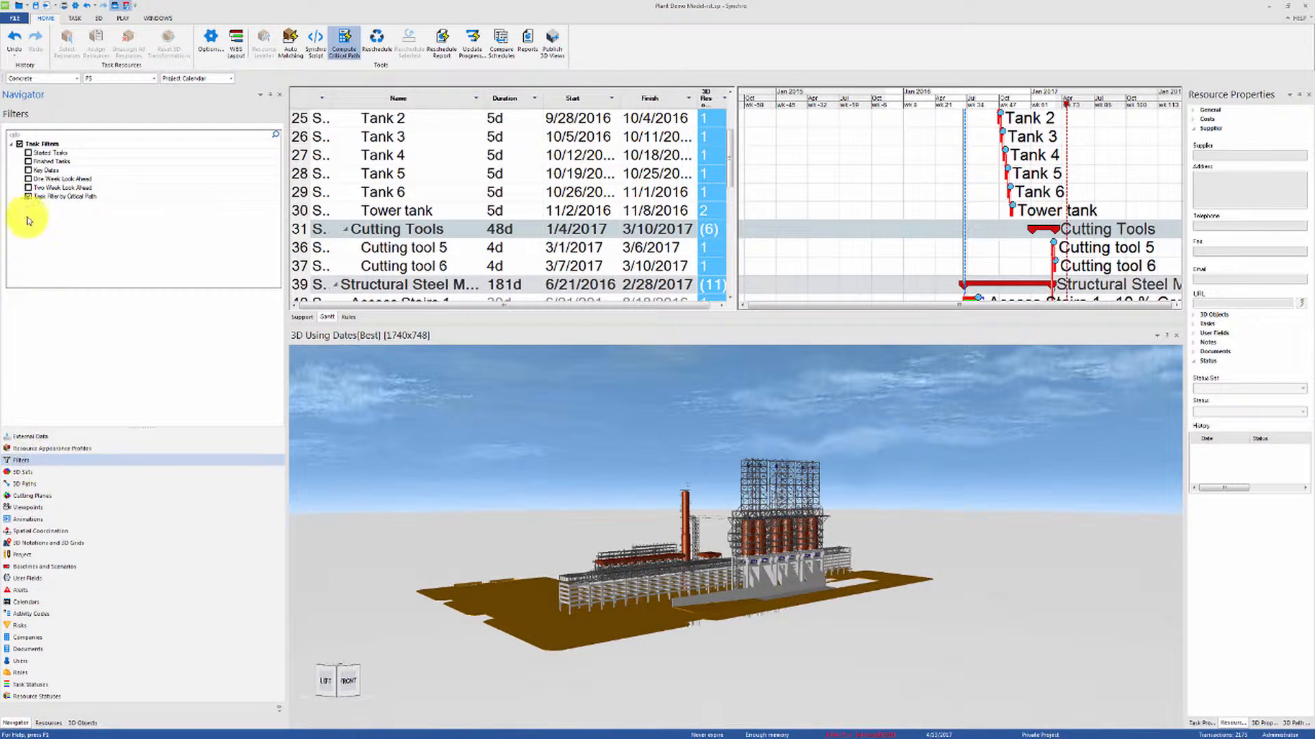
click(23, 472)
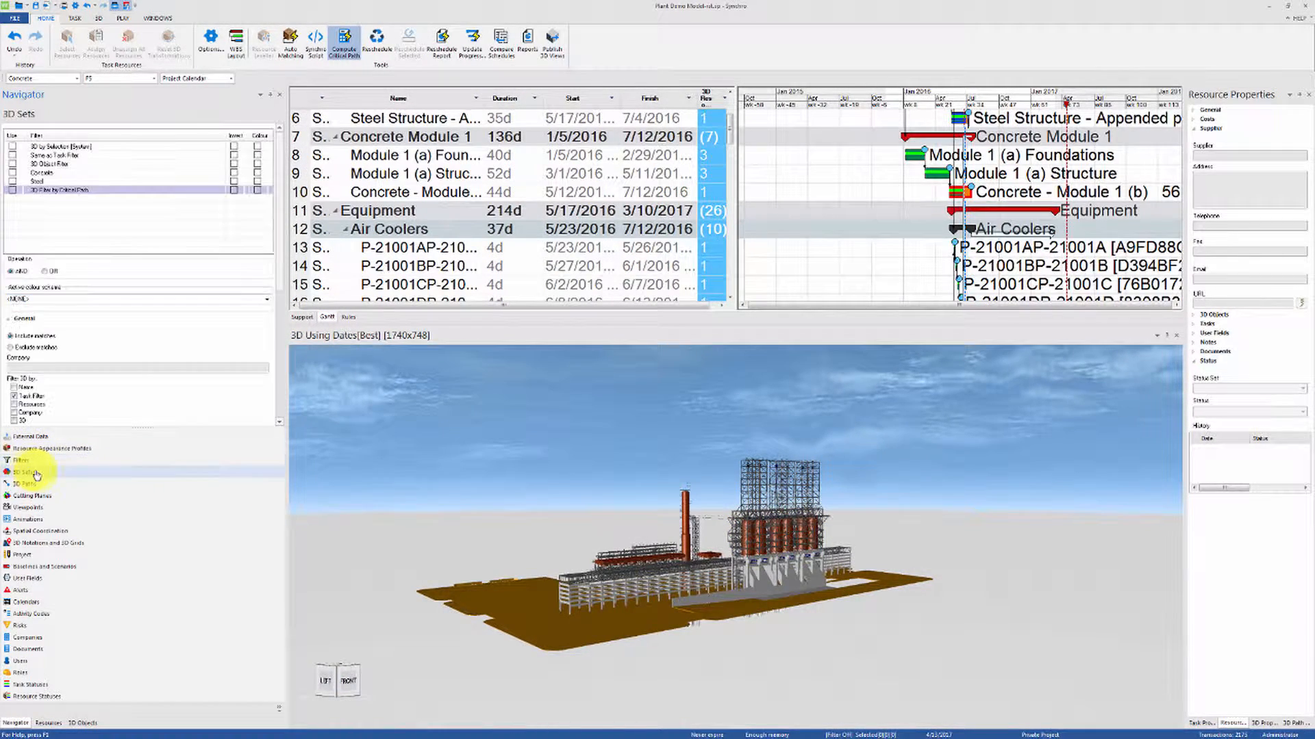
Step: Set the 3D view's object colouring option to Use Company Colours
mouse_move(657, 587)
middle_down()
mouse_move(639, 590)
mouse_move(648, 578)
middle_up()
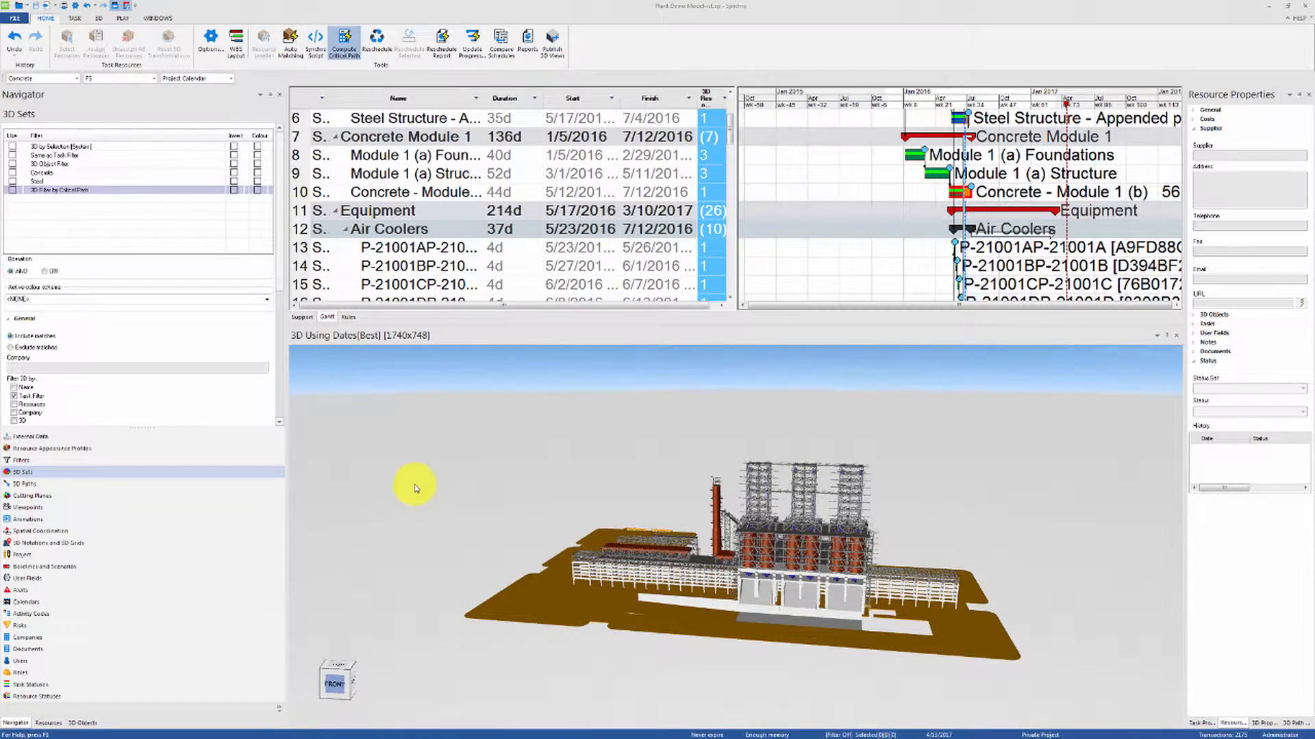
click(76, 7)
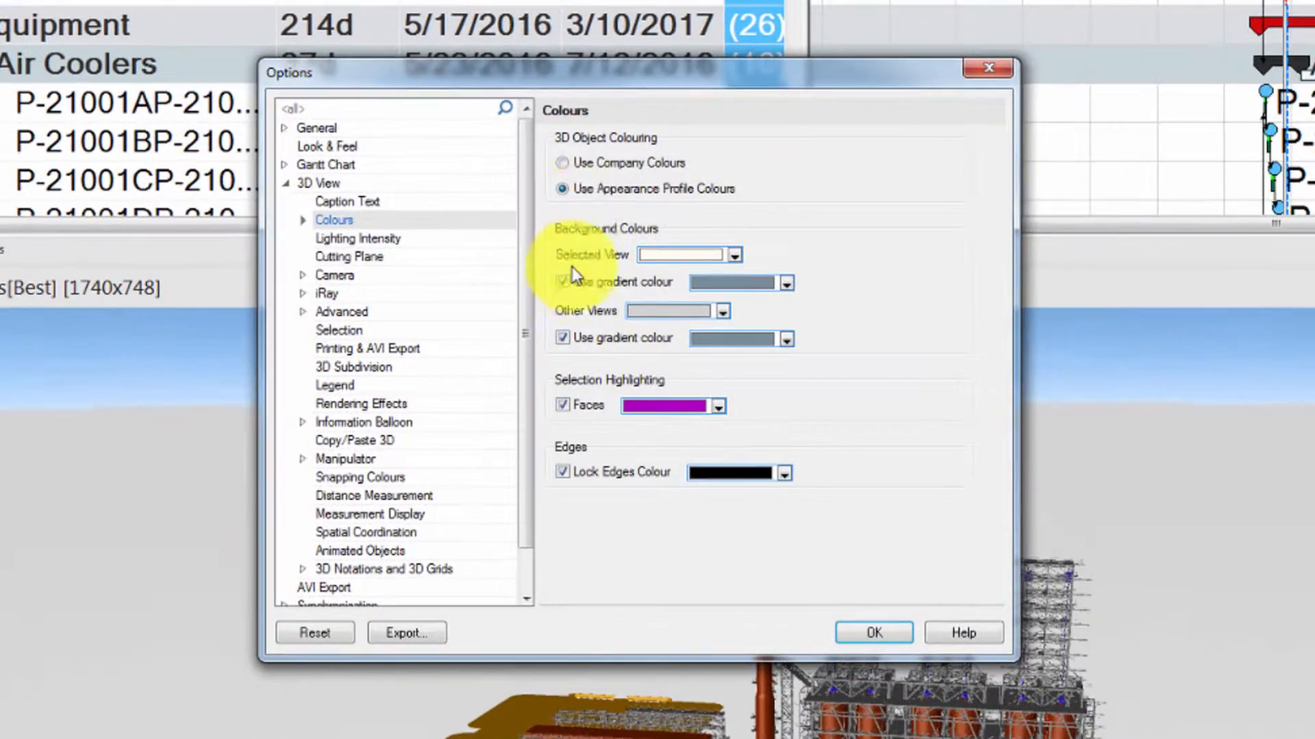
click(563, 166)
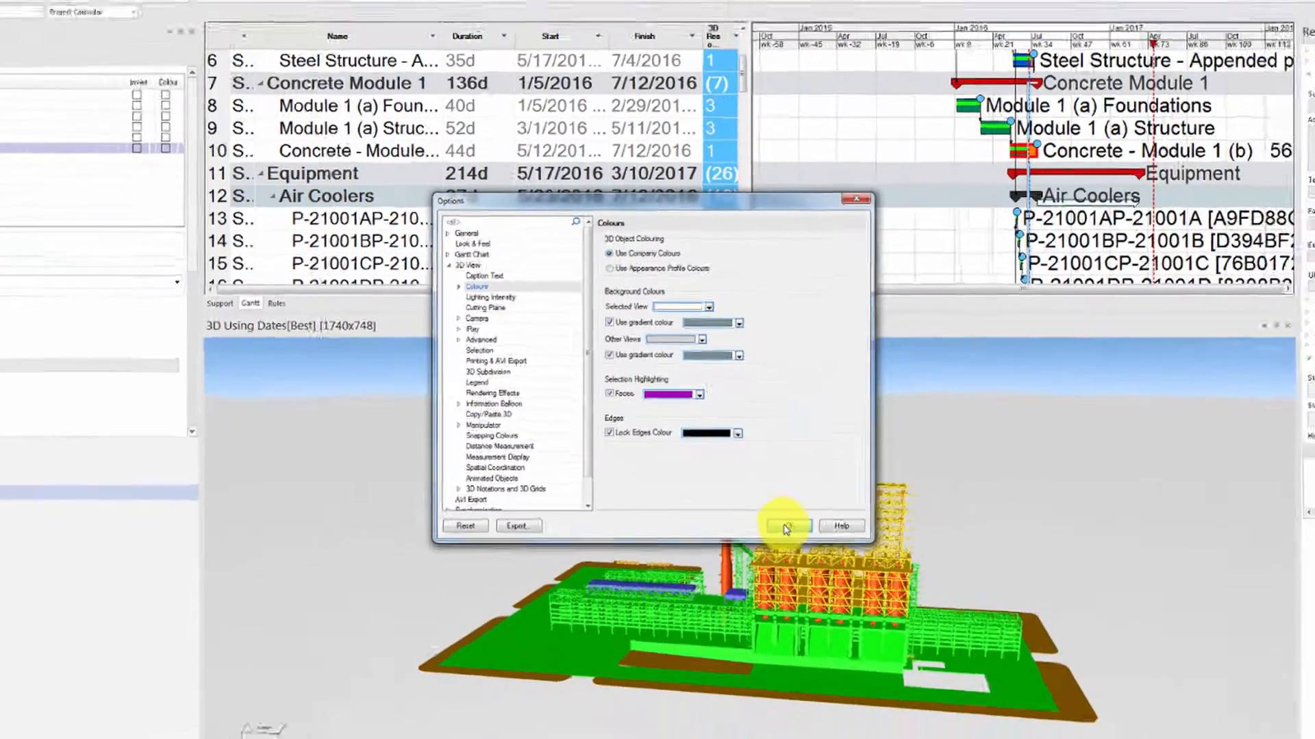
click(839, 596)
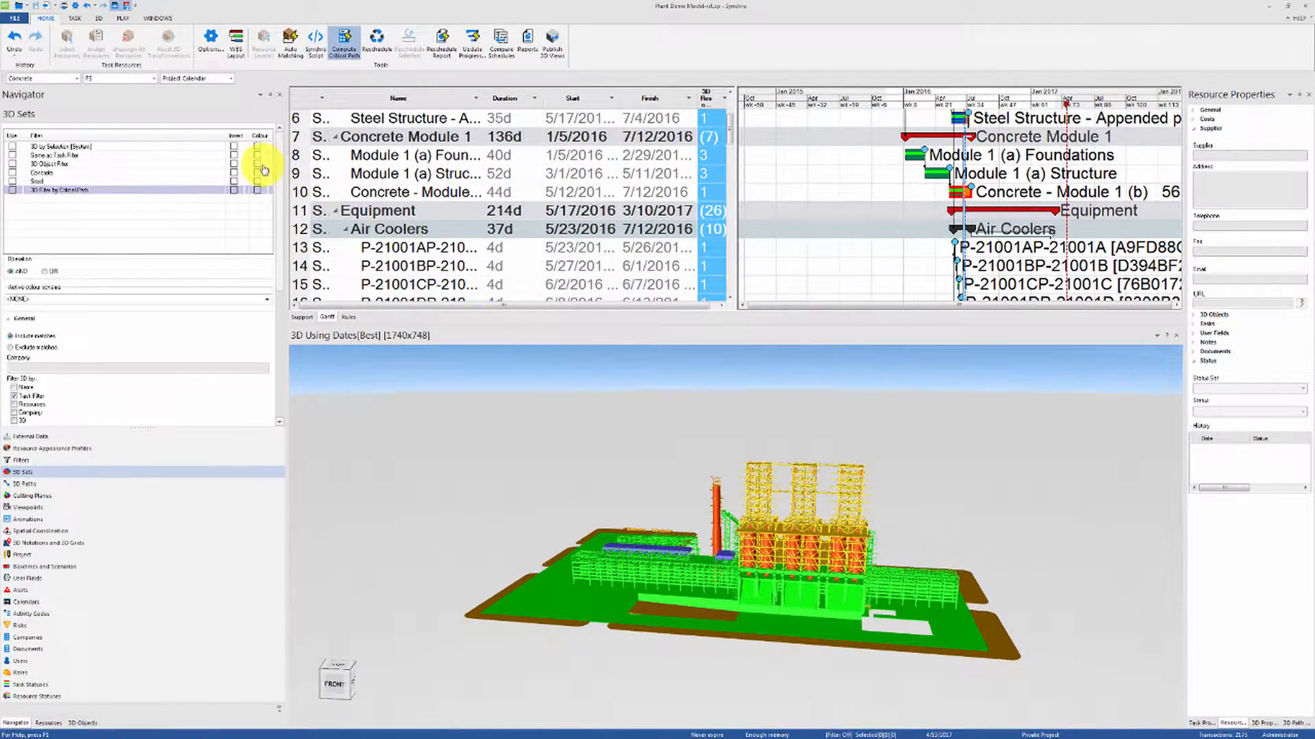
Step: Display the Companies legend in the 3D view and check the model's colours against it
click(104, 18)
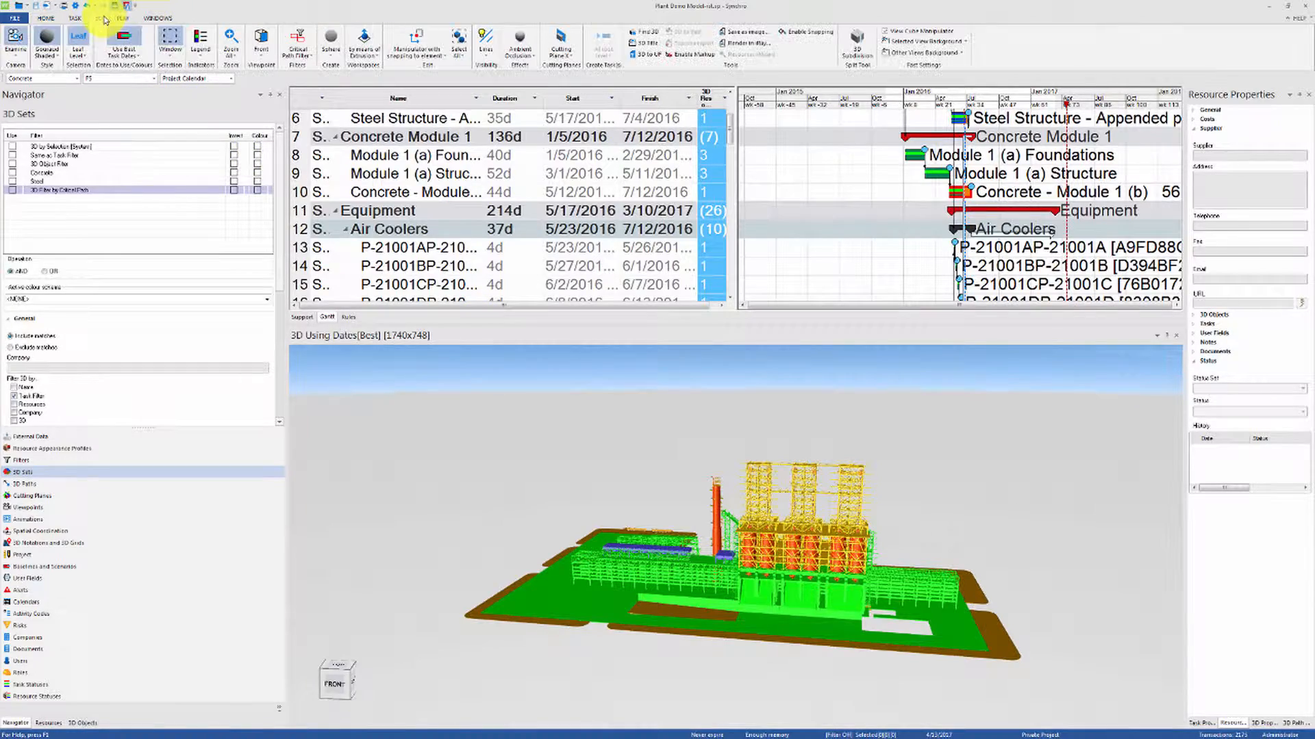
click(200, 42)
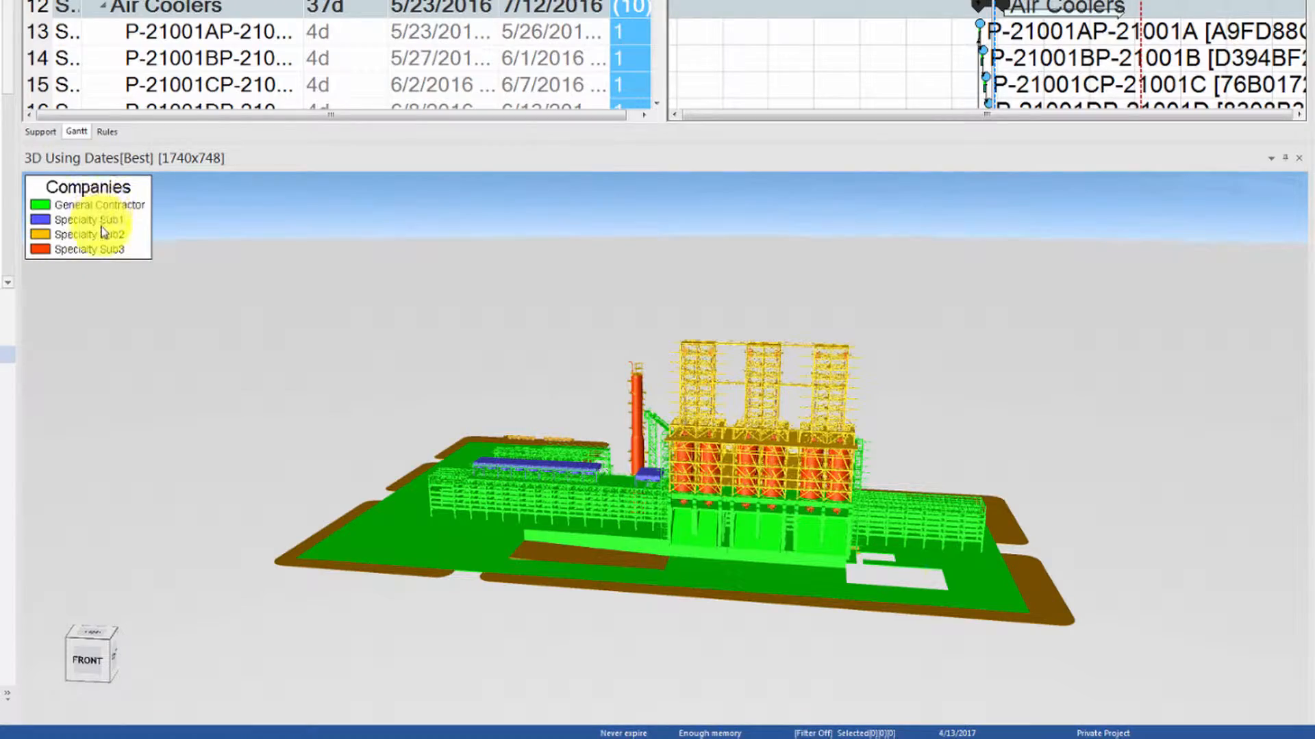
drag(678, 508, 759, 519)
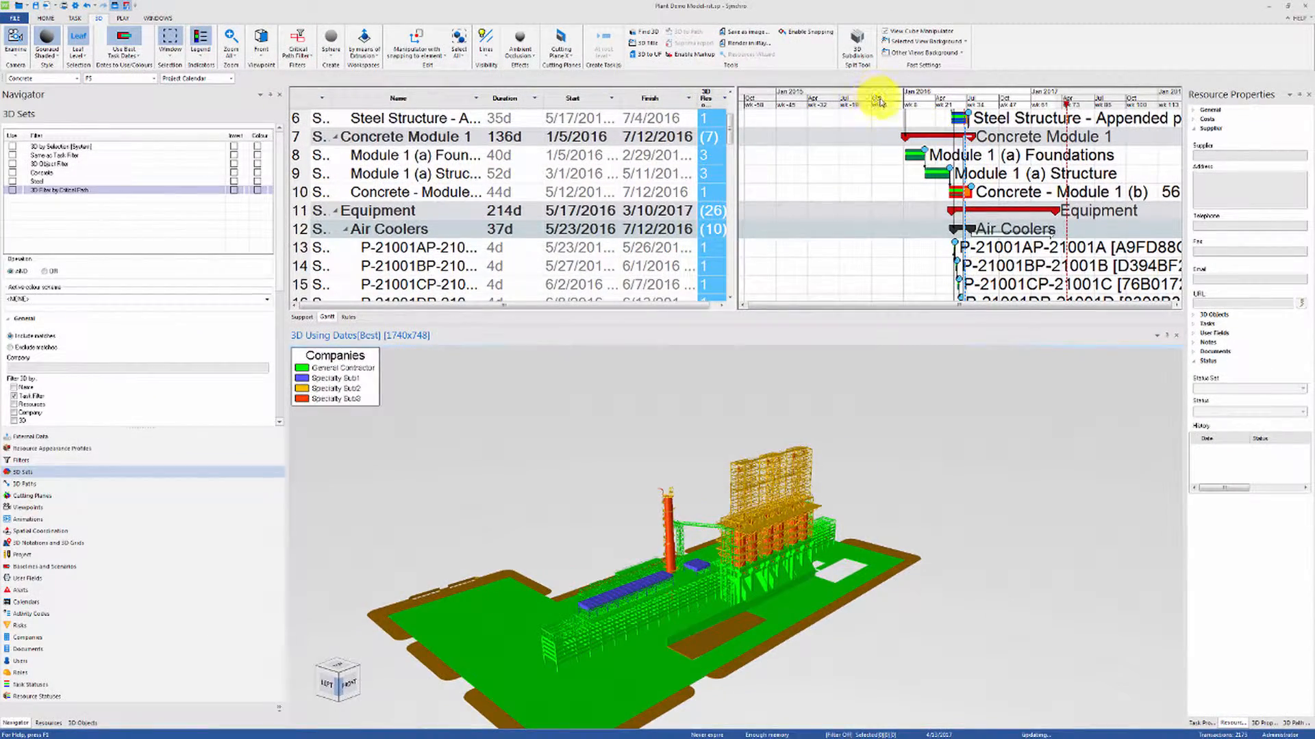
Step: Move the focus date along the Gantt timeline from late 2015 to early 2017 and examine each company's work in the model
drag(879, 102, 971, 105)
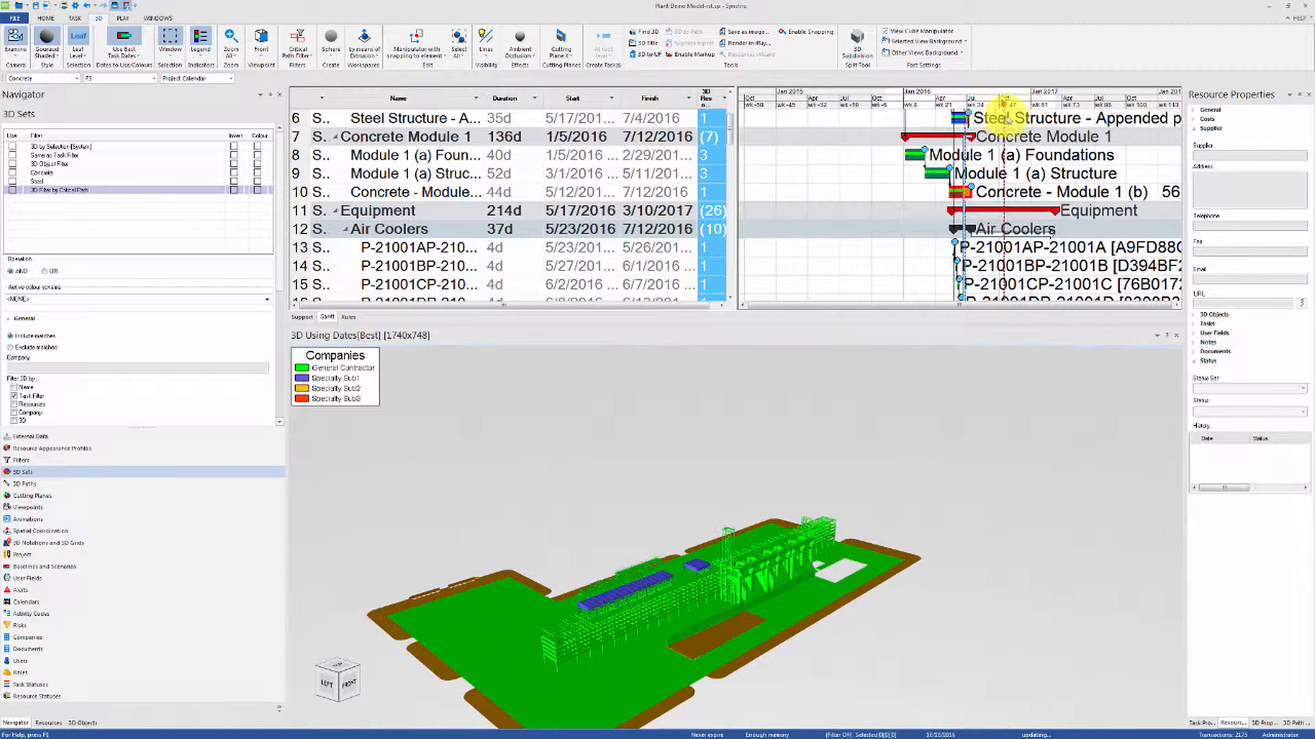
drag(1014, 107, 1047, 120)
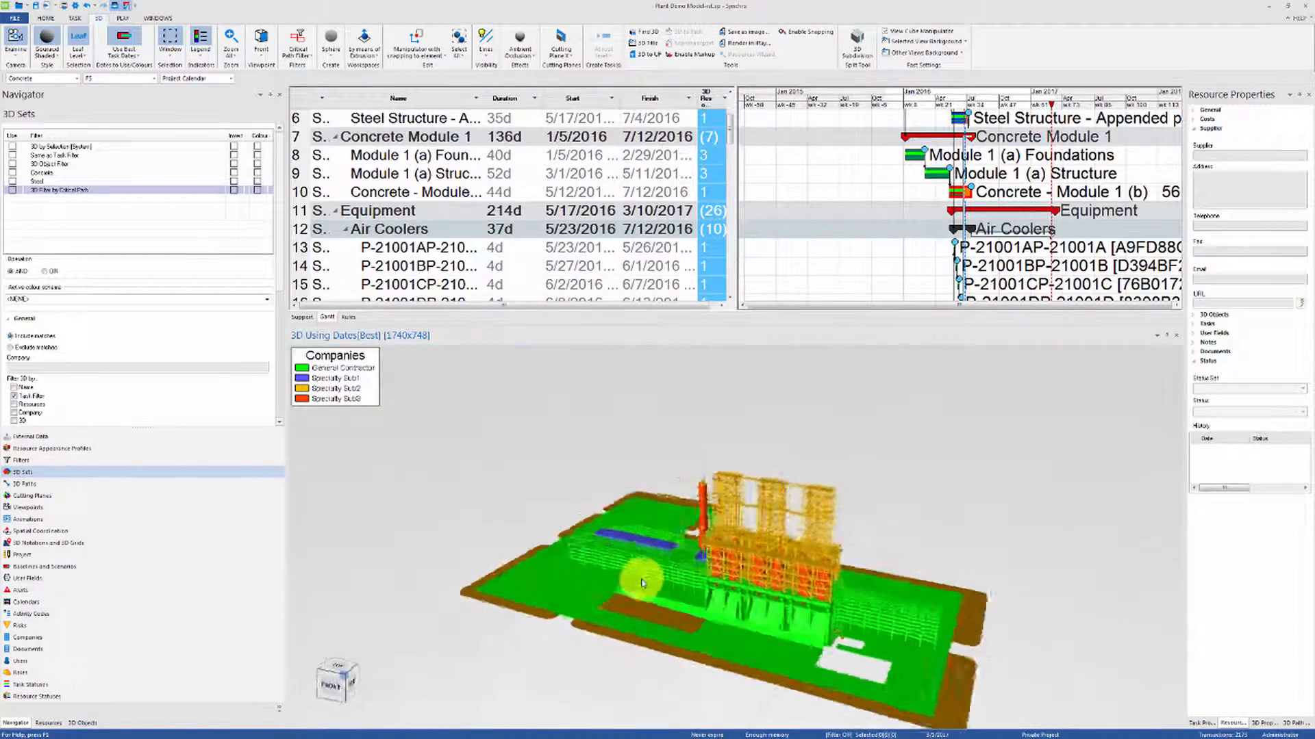
scroll(681, 559, up, 5)
scroll(742, 619, down, 4)
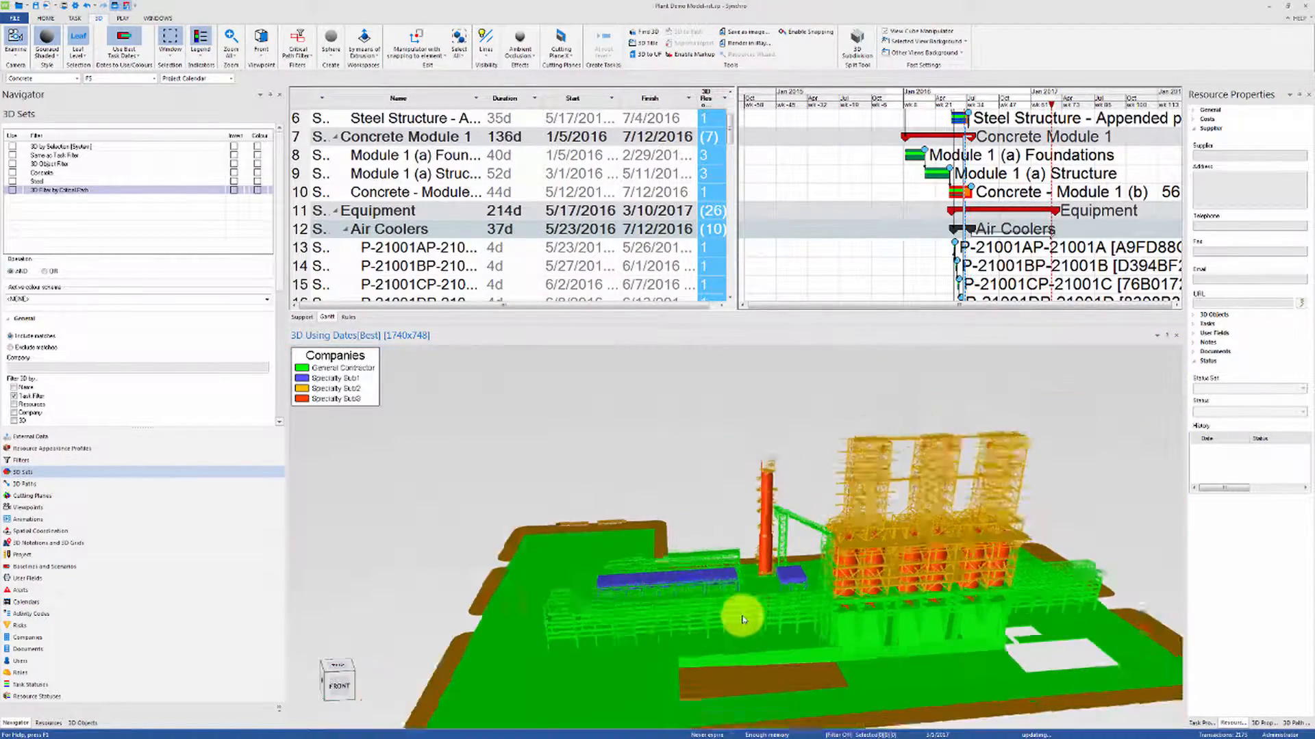